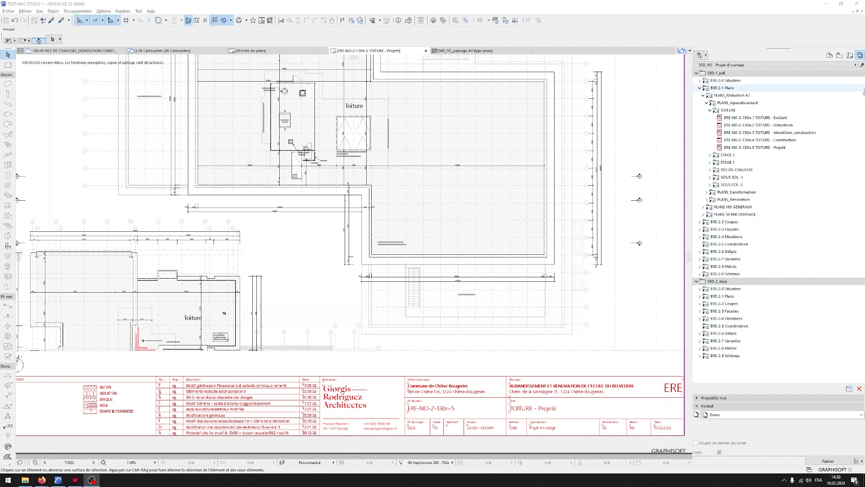
- Examine the title block of the ERE-NO-2-130n-5 TOITURE - Projeté layout, including its revision table, plan number and title
{"action": "scroll", "coordinate": [511, 234], "scroll_direction": "down", "scroll_amount": 2}
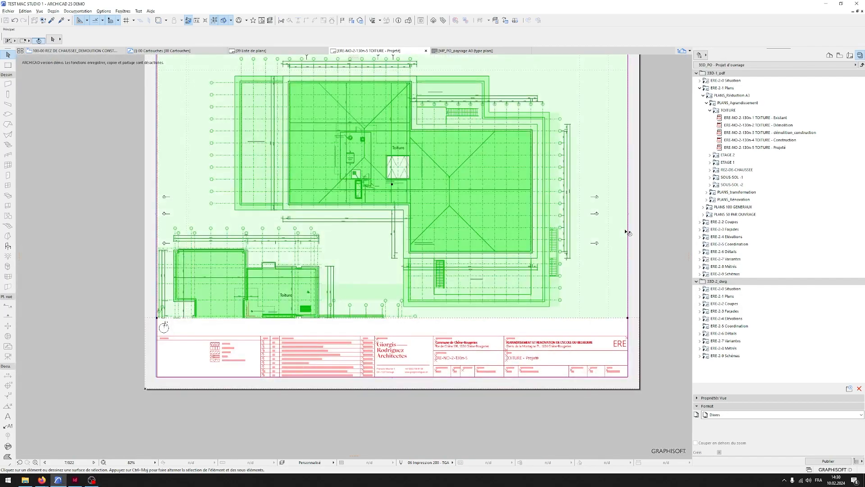
{"action": "middle_click_drag", "start_coordinate": [640, 184], "coordinate": [603, 213]}
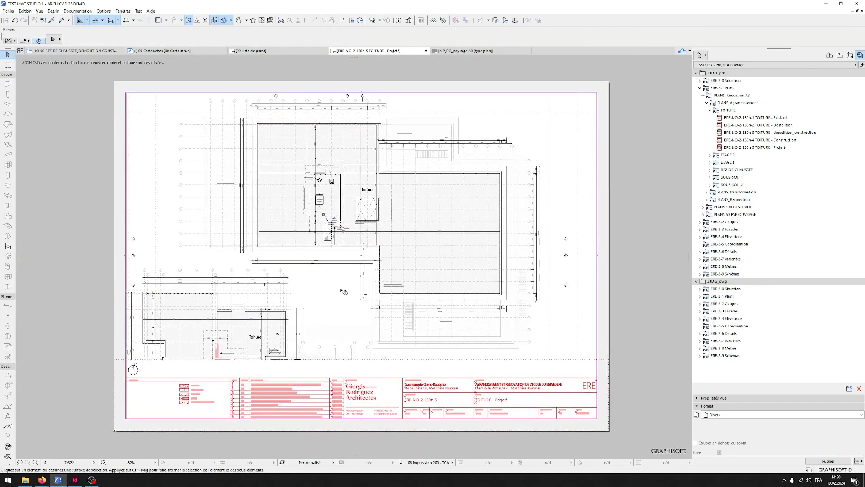
{"action": "scroll", "coordinate": [364, 387], "scroll_direction": "up", "scroll_amount": 2}
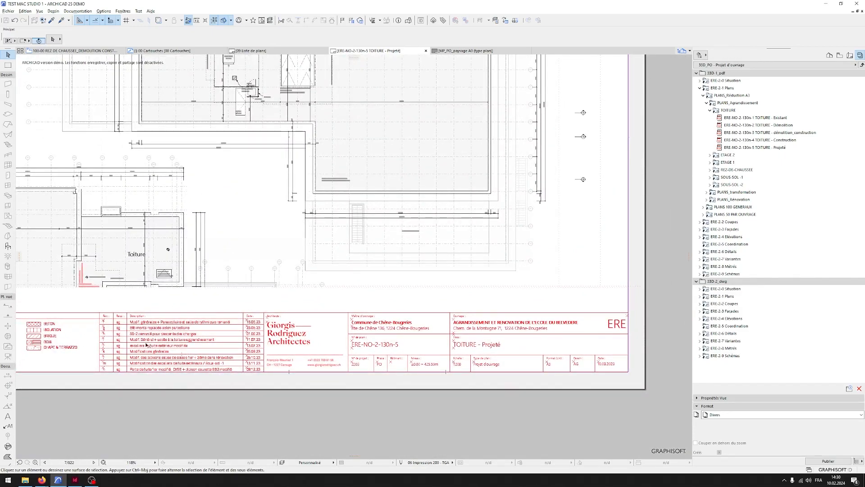
{"action": "scroll", "coordinate": [119, 340], "scroll_direction": "up", "scroll_amount": 2}
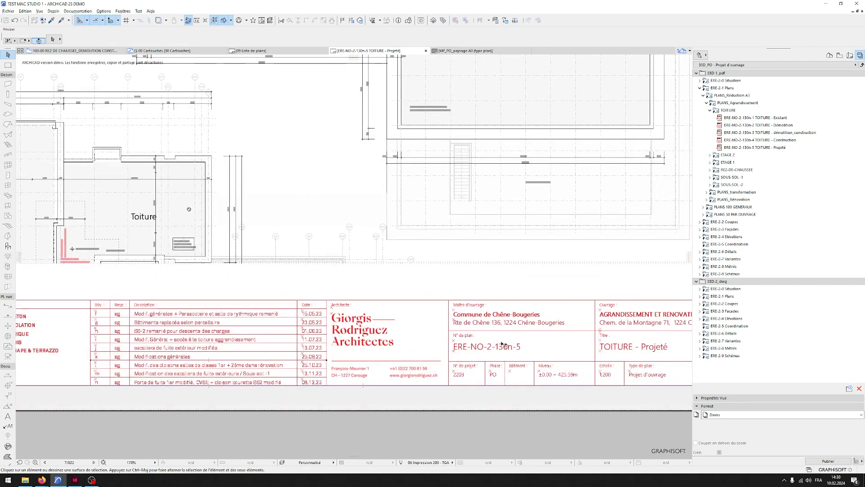
{"action": "middle_click_drag", "start_coordinate": [525, 347], "coordinate": [394, 334]}
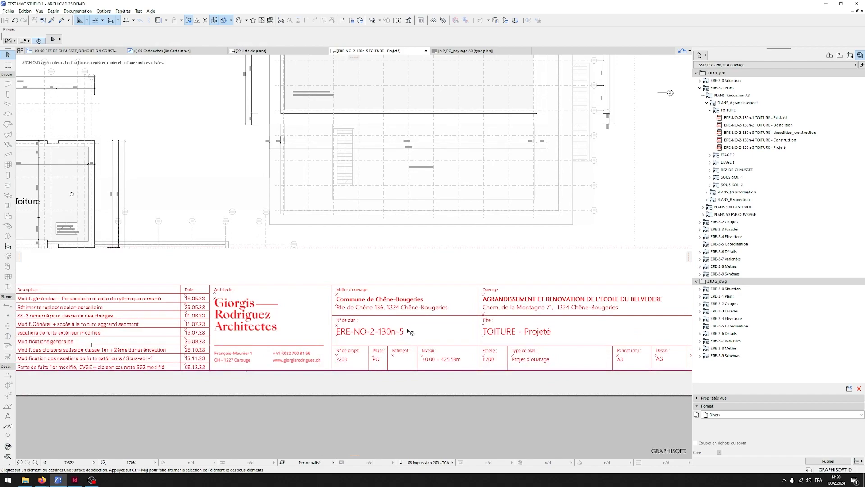
{"action": "scroll", "coordinate": [421, 331], "scroll_direction": "down", "scroll_amount": 4}
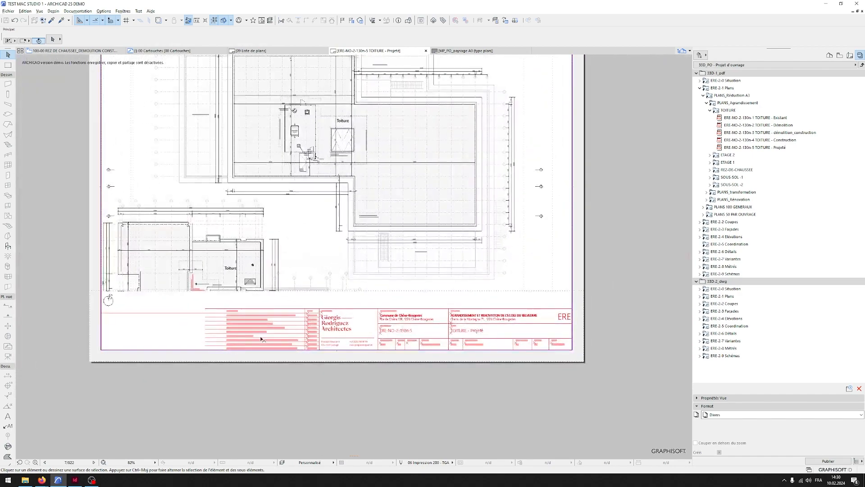
{"action": "scroll", "coordinate": [420, 326], "scroll_direction": "up", "scroll_amount": 1}
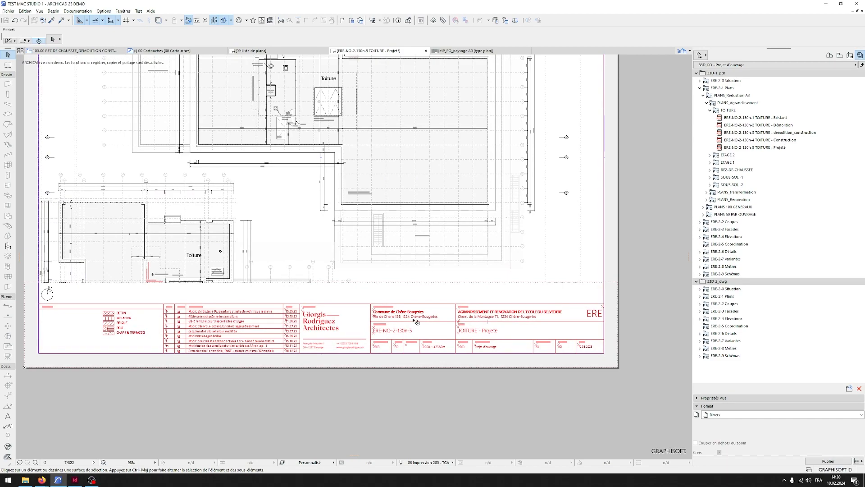
{"action": "mouse_move", "coordinate": [423, 339]}
- Select the ERE-NO-2-120n-4 ETAGE 2 - Construction layout in the layout book and review the master layouts available for it
{"action": "left_click", "coordinate": [851, 55]}
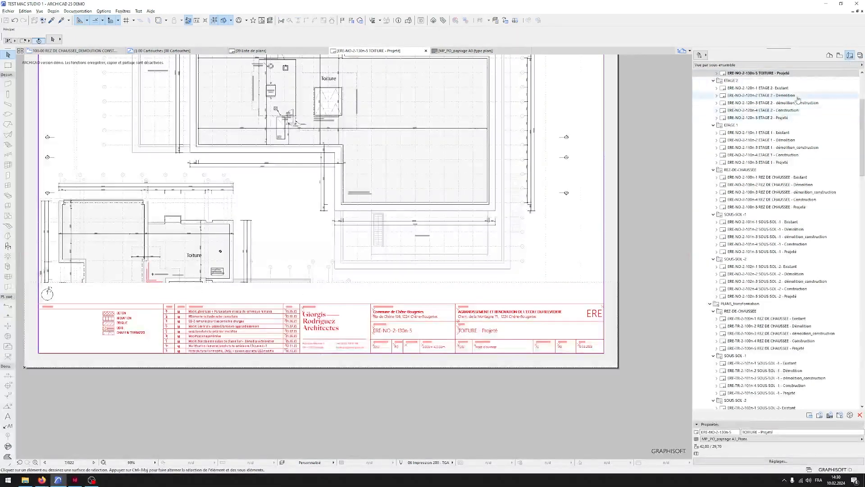
{"action": "left_click", "coordinate": [775, 110]}
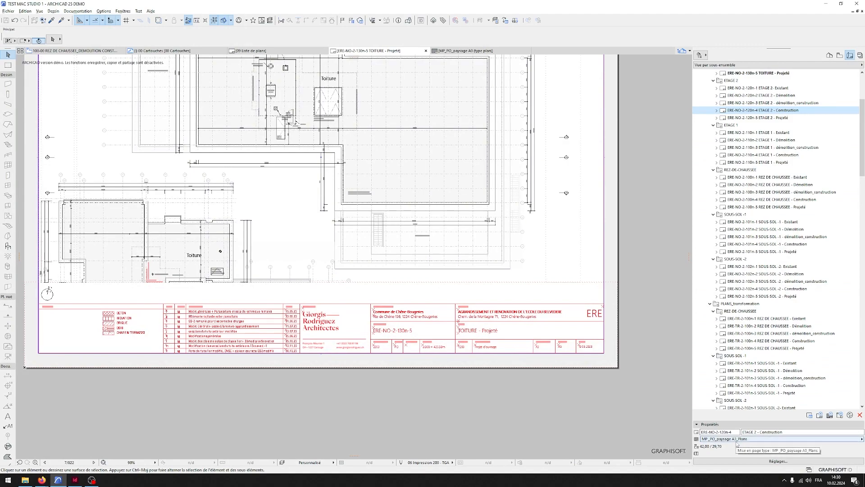
{"action": "middle_click_drag", "start_coordinate": [310, 333], "coordinate": [332, 271]}
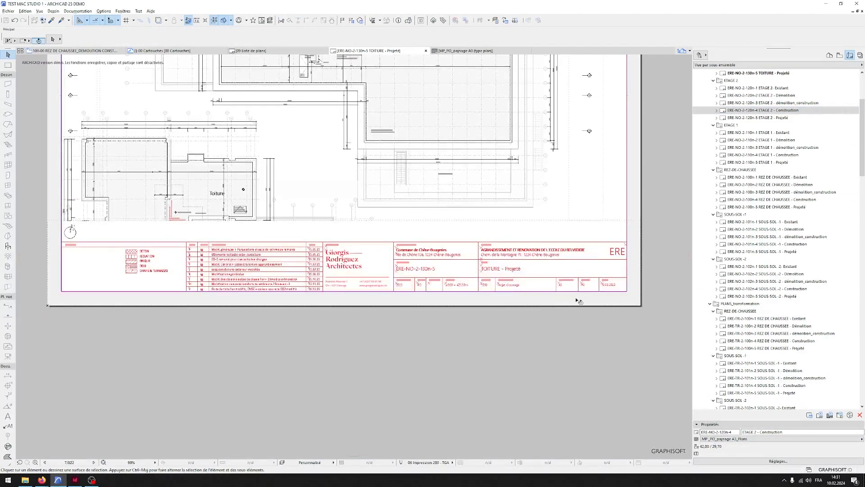
{"action": "left_click", "coordinate": [764, 440]}
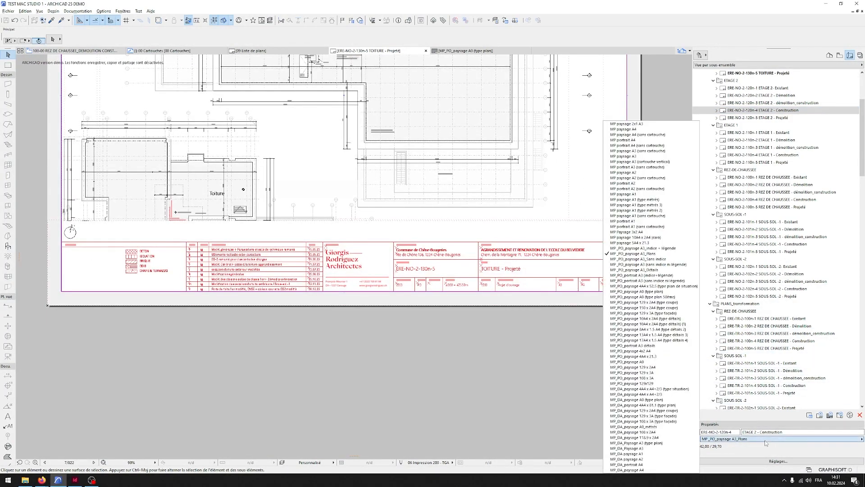
{"action": "left_click", "coordinate": [464, 346]}
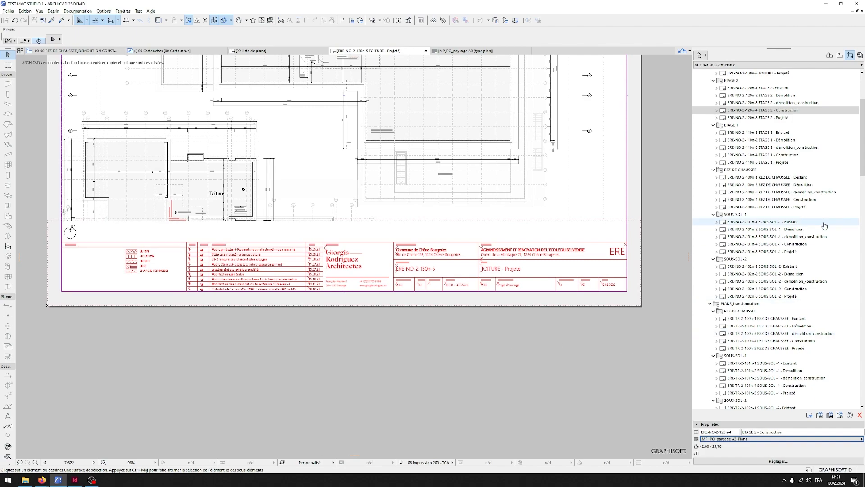
- Switch to the MP_PO_paysage A0 (type plan) master layout and examine its title block, revision table, nomenclature and legends
{"action": "left_click", "coordinate": [470, 51]}
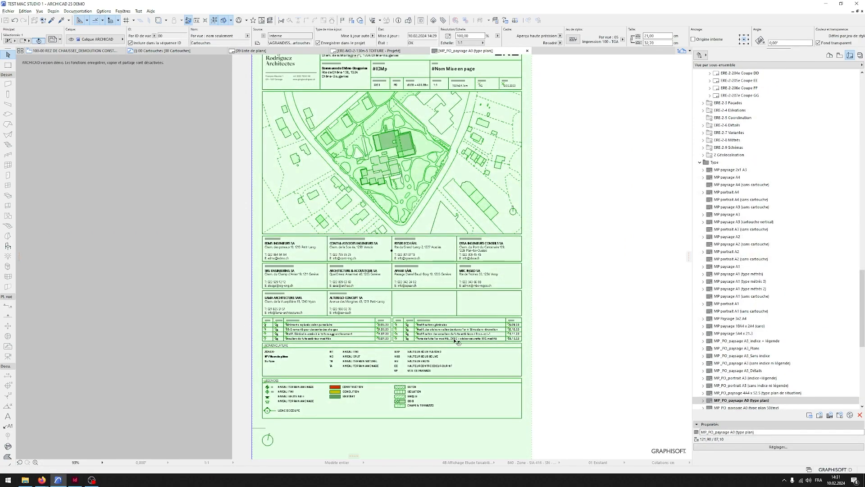
{"action": "scroll", "coordinate": [456, 341], "scroll_direction": "down", "scroll_amount": 6}
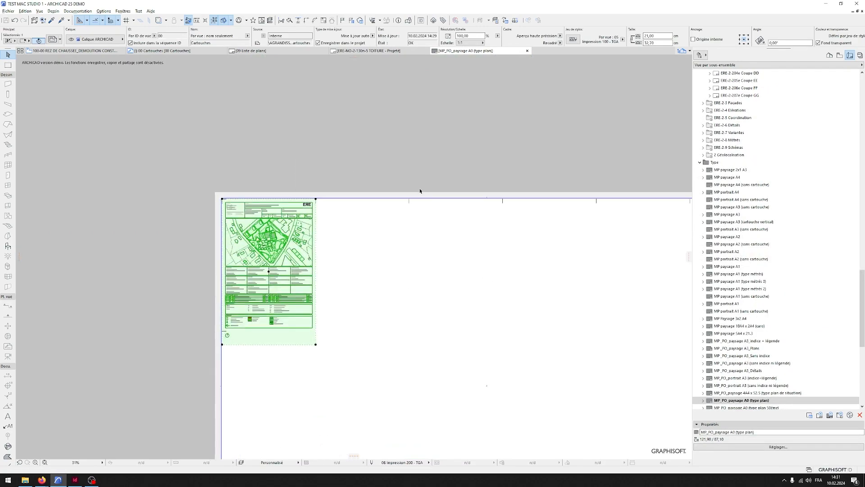
{"action": "scroll", "coordinate": [270, 252], "scroll_direction": "up", "scroll_amount": 4}
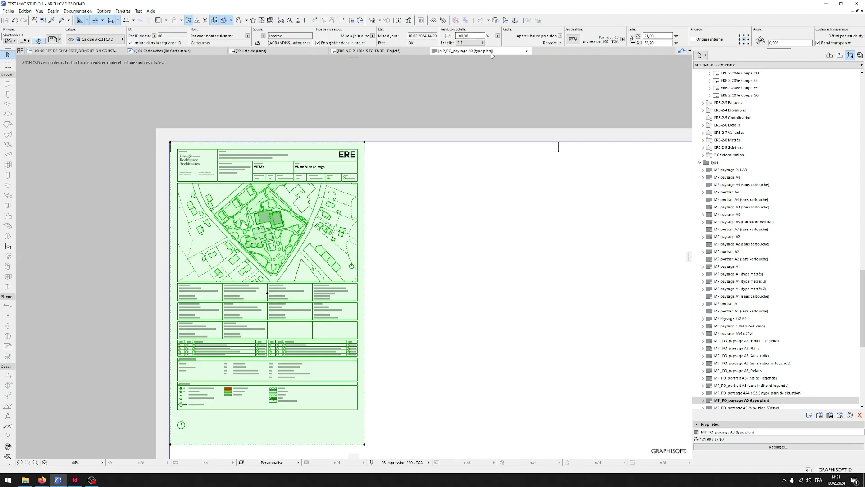
{"action": "left_click", "coordinate": [414, 203]}
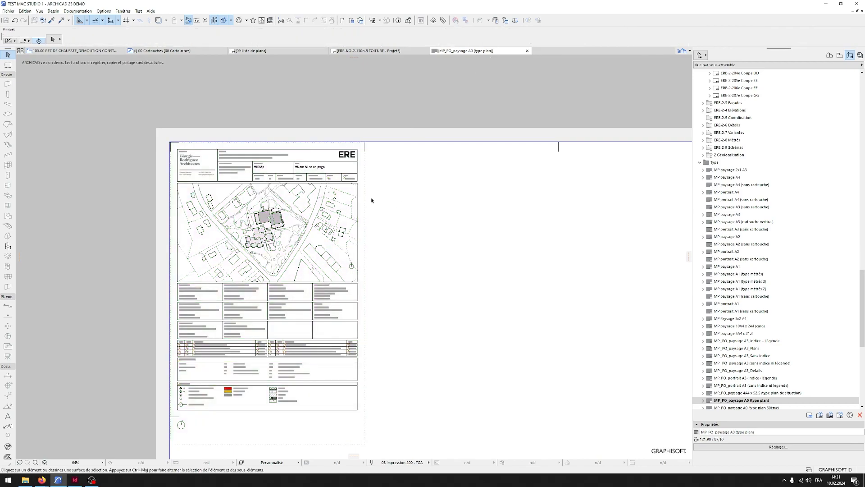
{"action": "scroll", "coordinate": [284, 184], "scroll_direction": "up", "scroll_amount": 5}
{"action": "scroll", "coordinate": [404, 184], "scroll_direction": "down", "scroll_amount": 2}
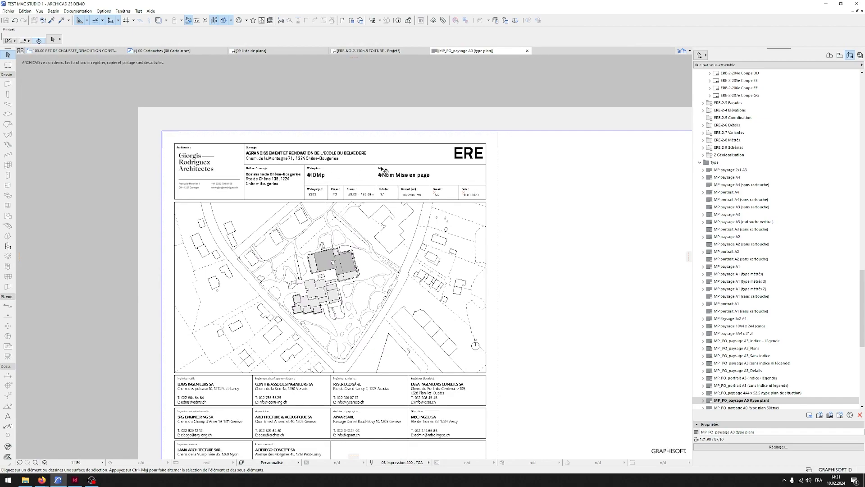
{"action": "middle_click_drag", "start_coordinate": [411, 368], "coordinate": [452, 143]}
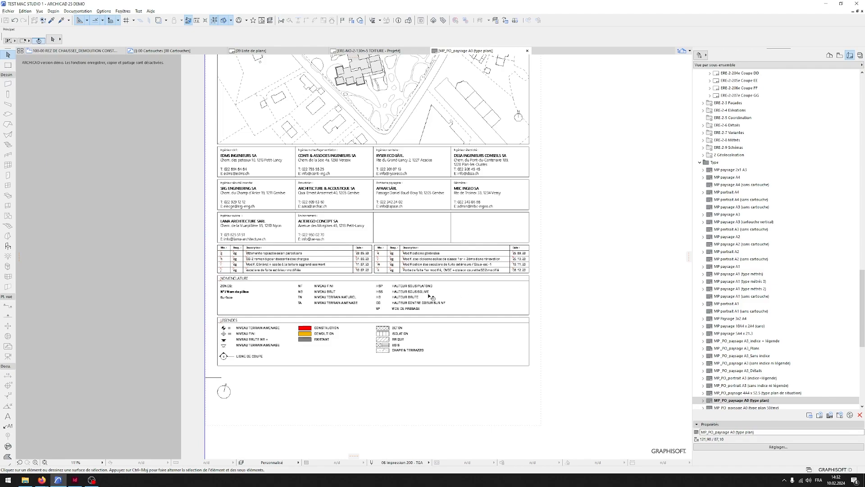
{"action": "scroll", "coordinate": [276, 297], "scroll_direction": "up", "scroll_amount": 3}
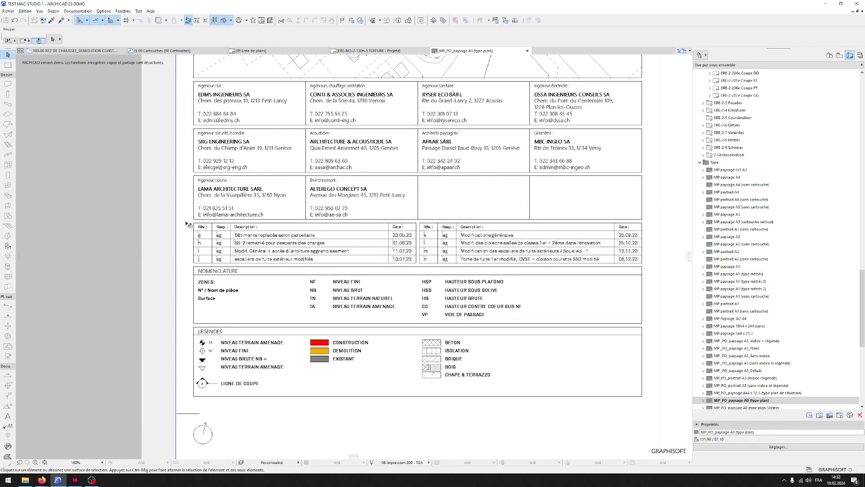
- Select the title block drawing placed on the MP_PO_paysage A0 (type plan) master layout
{"action": "left_click", "coordinate": [652, 213]}
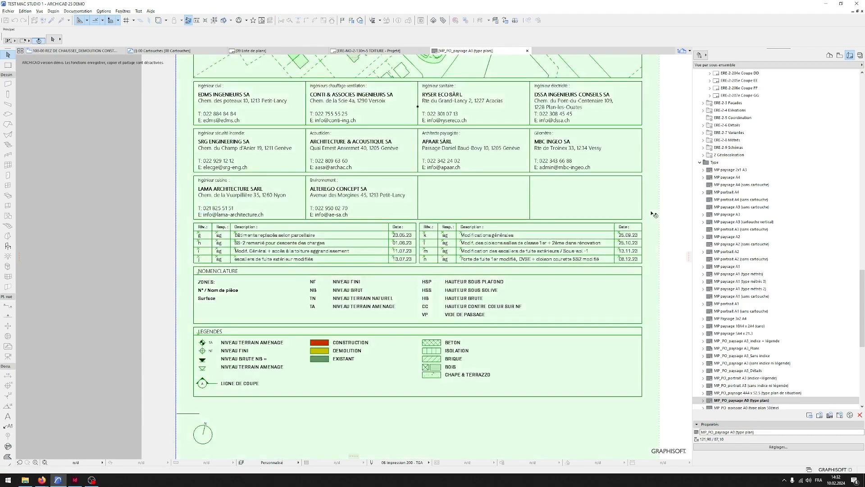
{"action": "left_click", "coordinate": [667, 232]}
{"action": "middle_click_drag", "start_coordinate": [668, 228], "coordinate": [580, 239]}
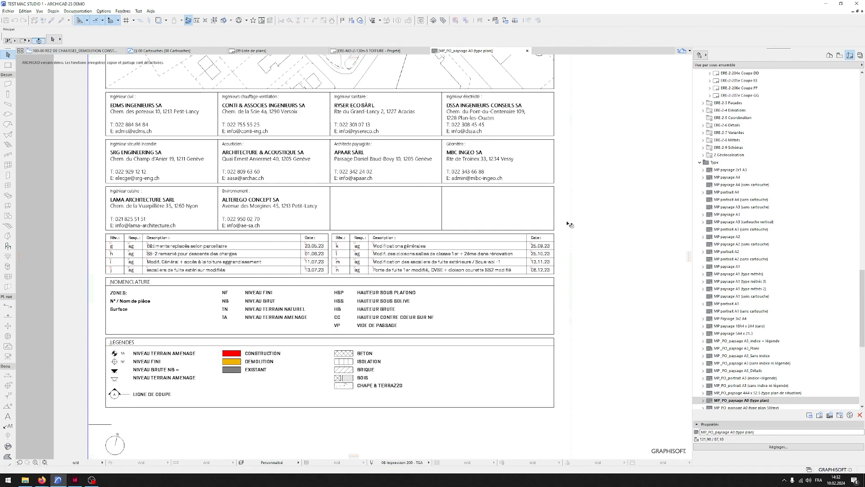
{"action": "left_click", "coordinate": [554, 270]}
{"action": "scroll", "coordinate": [556, 272], "scroll_direction": "down", "scroll_amount": 3}
{"action": "scroll", "coordinate": [556, 272], "scroll_direction": "down", "scroll_amount": 2}
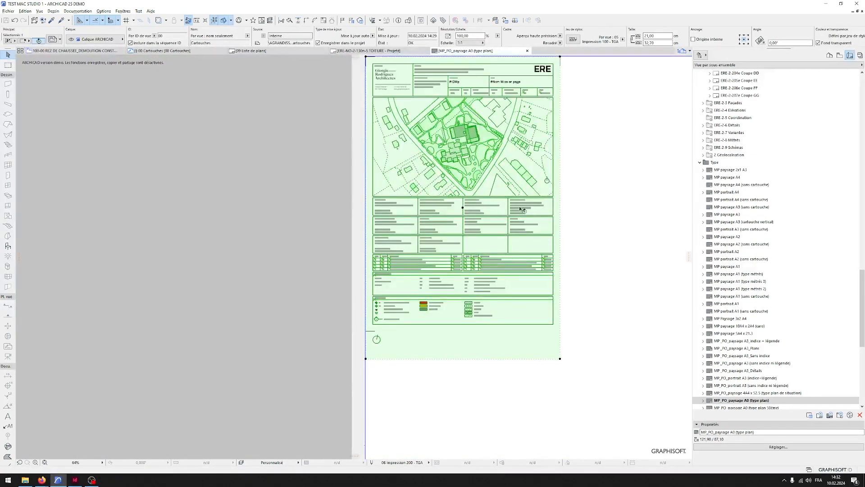
{"action": "middle_click_drag", "start_coordinate": [564, 122], "coordinate": [489, 156]}
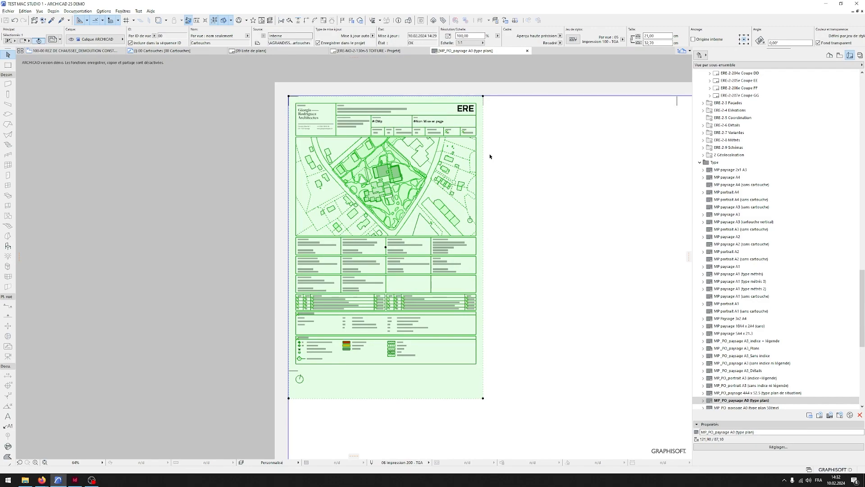
- Look through the list of MP, MP_PO and MP_DA master layouts in the layout book
{"action": "scroll", "coordinate": [755, 290], "scroll_direction": "down", "scroll_amount": 9}
{"action": "scroll", "coordinate": [755, 289], "scroll_direction": "up", "scroll_amount": 3}
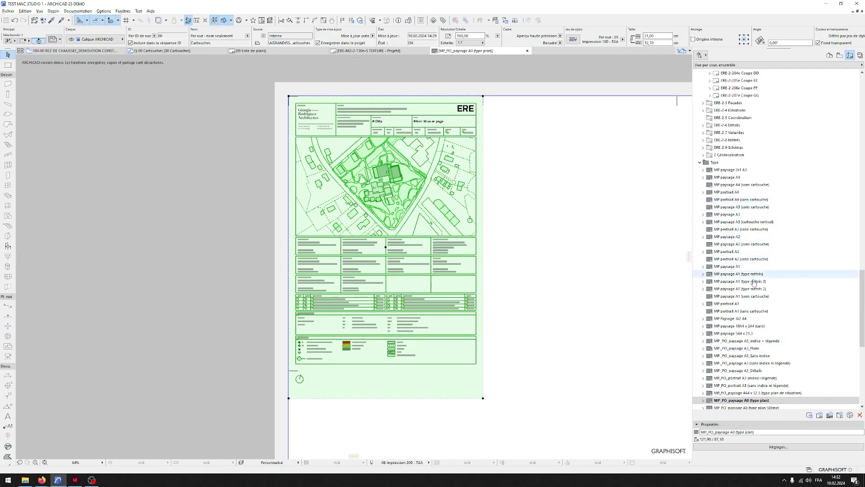
{"action": "scroll", "coordinate": [757, 345], "scroll_direction": "down", "scroll_amount": 4}
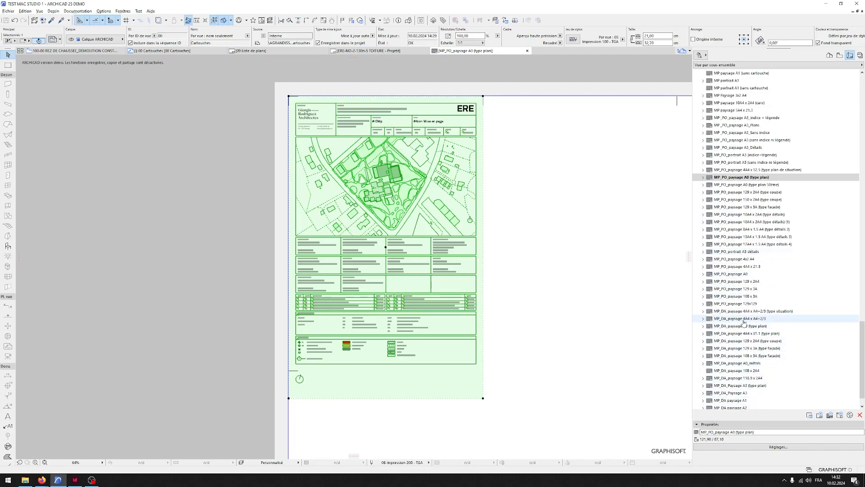
{"action": "middle_click_drag", "start_coordinate": [541, 255], "coordinate": [545, 265]}
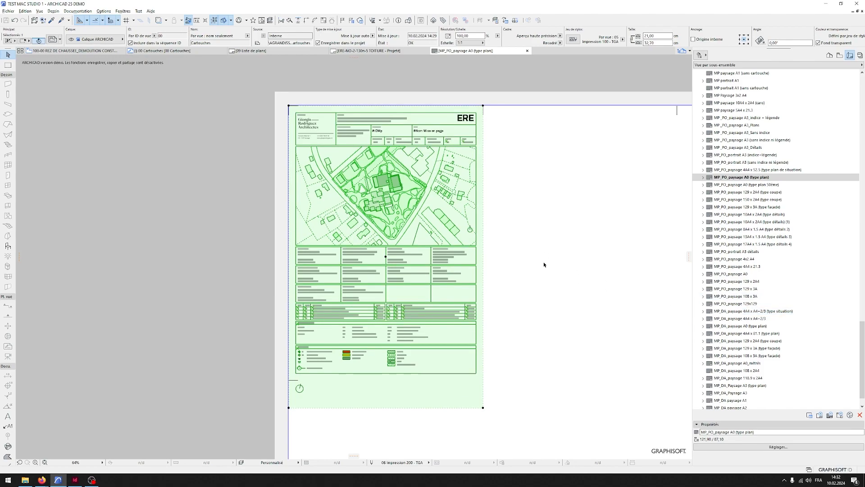
- Open the original source view of the selected title block drawing
{"action": "left_click", "coordinate": [518, 227]}
{"action": "mouse_move", "coordinate": [498, 171]}
{"action": "left_mouse_down"}
{"action": "mouse_move", "coordinate": [493, 158]}
{"action": "mouse_move", "coordinate": [502, 145]}
{"action": "left_mouse_up"}
{"action": "right_click", "coordinate": [517, 176]}
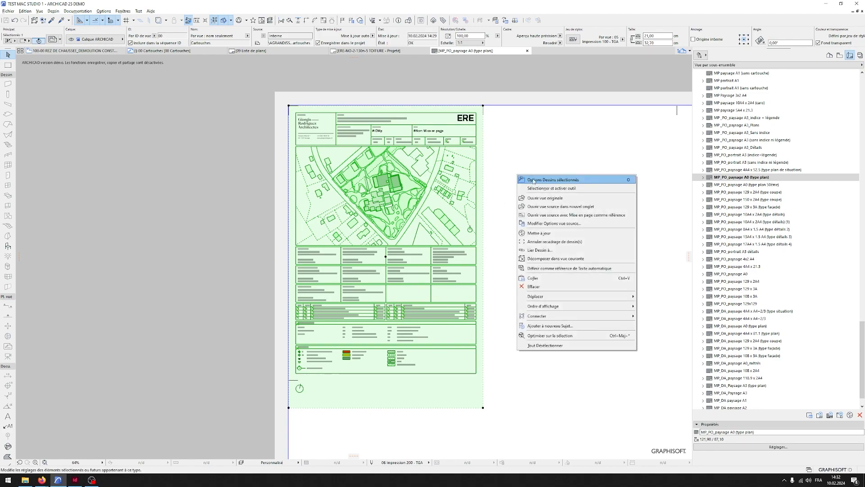
{"action": "left_click", "coordinate": [539, 200]}
- Select the description text of revision n in the revision table of the Cartouche PX Plans title block
{"action": "scroll", "coordinate": [315, 207], "scroll_direction": "down", "scroll_amount": 5}
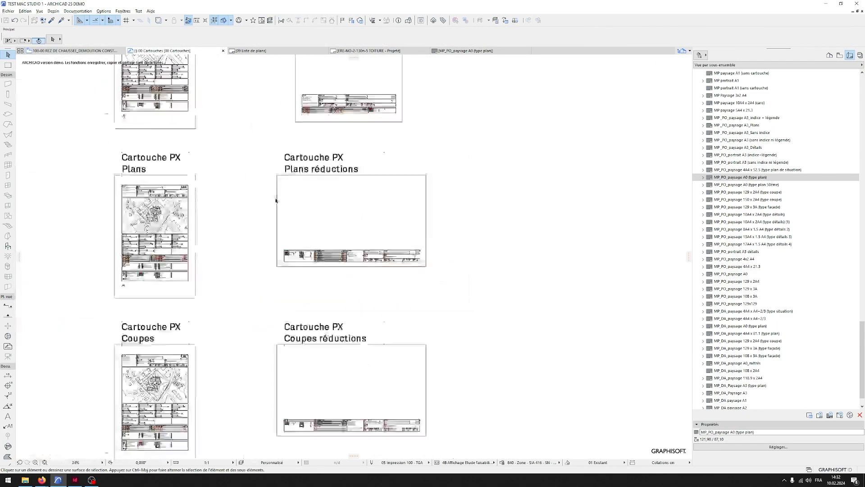
{"action": "left_click_drag", "start_coordinate": [305, 186], "coordinate": [427, 360]}
{"action": "left_click", "coordinate": [264, 232]}
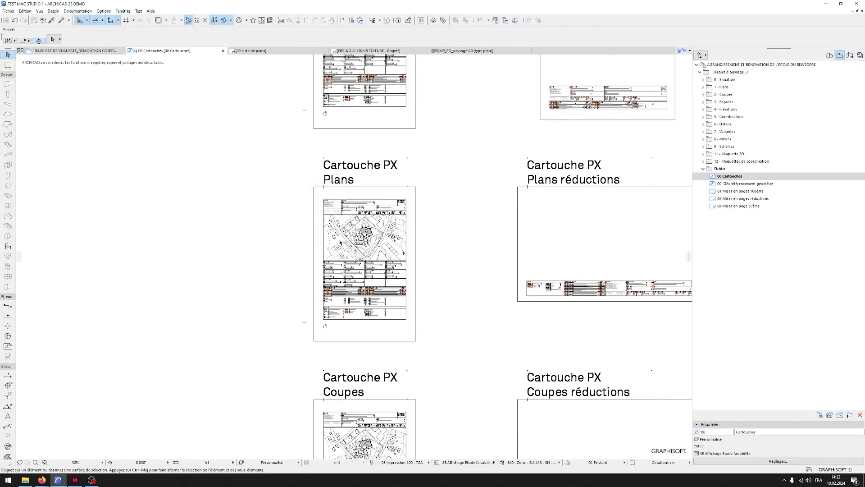
{"action": "scroll", "coordinate": [341, 243], "scroll_direction": "up", "scroll_amount": 5}
{"action": "scroll", "coordinate": [342, 334], "scroll_direction": "up", "scroll_amount": 5}
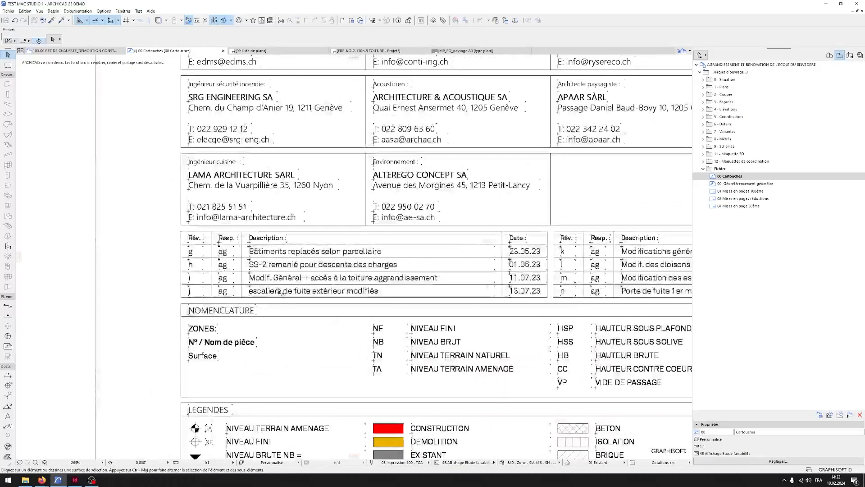
{"action": "left_click", "coordinate": [431, 277]}
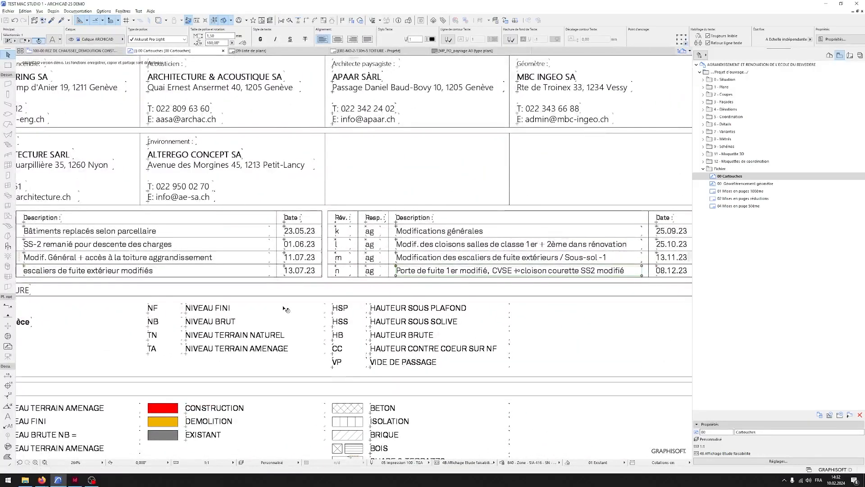
- Browse the title block variants in the Cartouches worksheet, from the Plans version to the Sans indice version
{"action": "scroll", "coordinate": [285, 309], "scroll_direction": "down", "scroll_amount": 7}
{"action": "scroll", "coordinate": [285, 309], "scroll_direction": "down", "scroll_amount": 1}
{"action": "middle_click_drag", "start_coordinate": [296, 334], "coordinate": [312, 201]}
{"action": "middle_click_drag", "start_coordinate": [263, 319], "coordinate": [216, 147]}
{"action": "middle_click_drag", "start_coordinate": [244, 345], "coordinate": [212, 228]}
{"action": "scroll", "coordinate": [232, 309], "scroll_direction": "down", "scroll_amount": 1}
{"action": "middle_click_drag", "start_coordinate": [286, 139], "coordinate": [289, 380]}
{"action": "mouse_move", "coordinate": [282, 61]}
{"action": "middle_mouse_down"}
{"action": "mouse_move", "coordinate": [282, 233]}
{"action": "mouse_move", "coordinate": [262, 331]}
{"action": "middle_mouse_up"}
{"action": "middle_click_drag", "start_coordinate": [203, 115], "coordinate": [185, 209]}
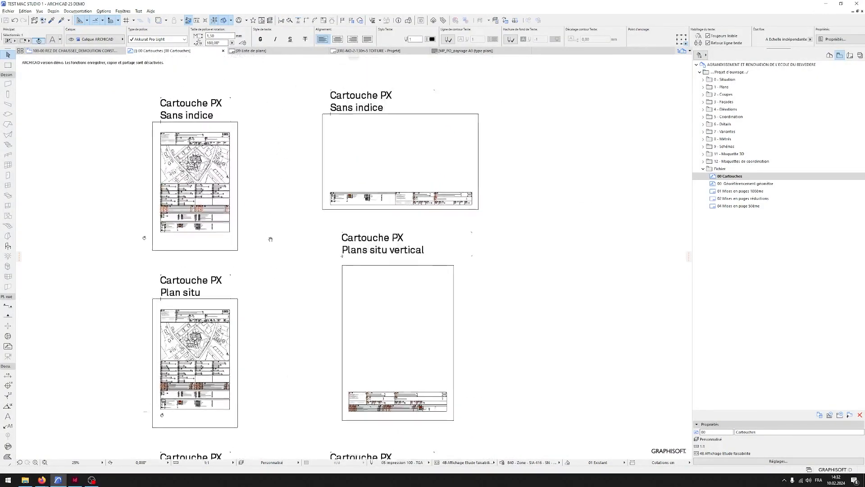
- Inspect the revision table lines of the Cartouche PX Sans indice title block
{"action": "scroll", "coordinate": [185, 209], "scroll_direction": "up", "scroll_amount": 5}
{"action": "left_click", "coordinate": [267, 203]}
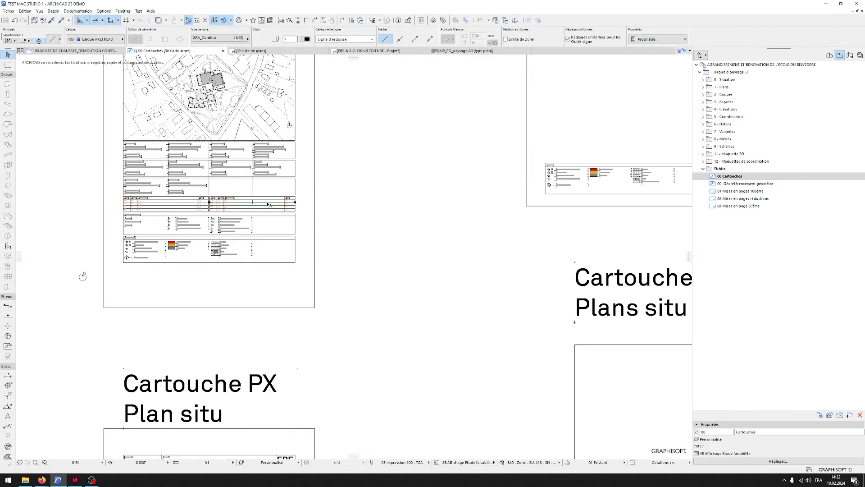
{"action": "left_click", "coordinate": [312, 207]}
- Browse the Cartouches worksheet from the Plan situ title block variants to the Plans and Plans réductions versions
{"action": "scroll", "coordinate": [283, 265], "scroll_direction": "down", "scroll_amount": 5}
{"action": "middle_click_drag", "start_coordinate": [367, 261], "coordinate": [351, 159]}
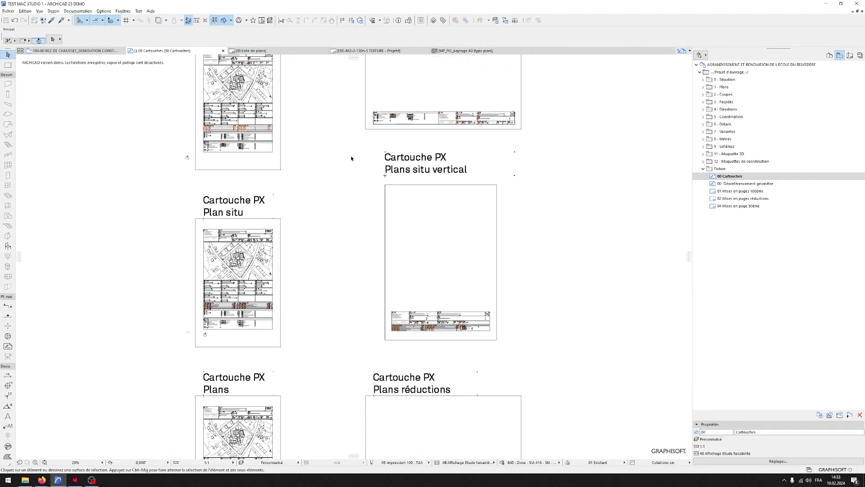
{"action": "middle_click_drag", "start_coordinate": [301, 369], "coordinate": [256, 211]}
{"action": "scroll", "coordinate": [388, 316], "scroll_direction": "up", "scroll_amount": 4}
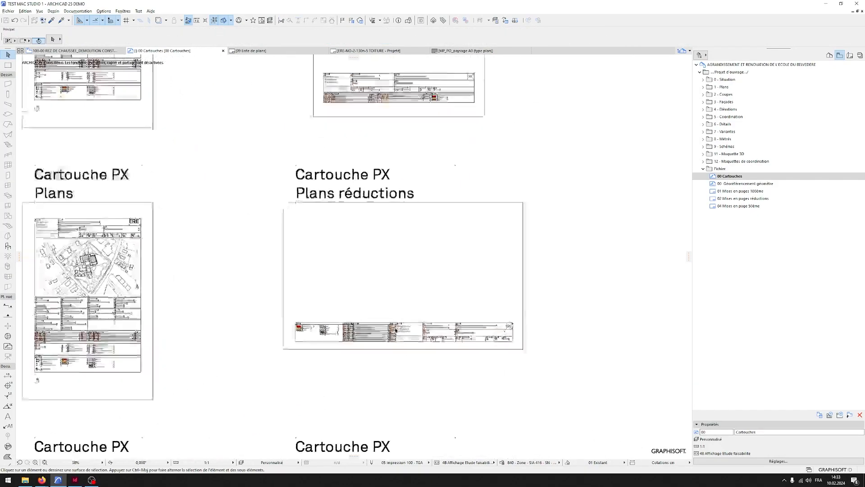
{"action": "scroll", "coordinate": [365, 356], "scroll_direction": "up", "scroll_amount": 4}
{"action": "scroll", "coordinate": [360, 342], "scroll_direction": "down", "scroll_amount": 5}
{"action": "scroll", "coordinate": [387, 346], "scroll_direction": "up", "scroll_amount": 6}
{"action": "scroll", "coordinate": [388, 346], "scroll_direction": "down", "scroll_amount": 7}
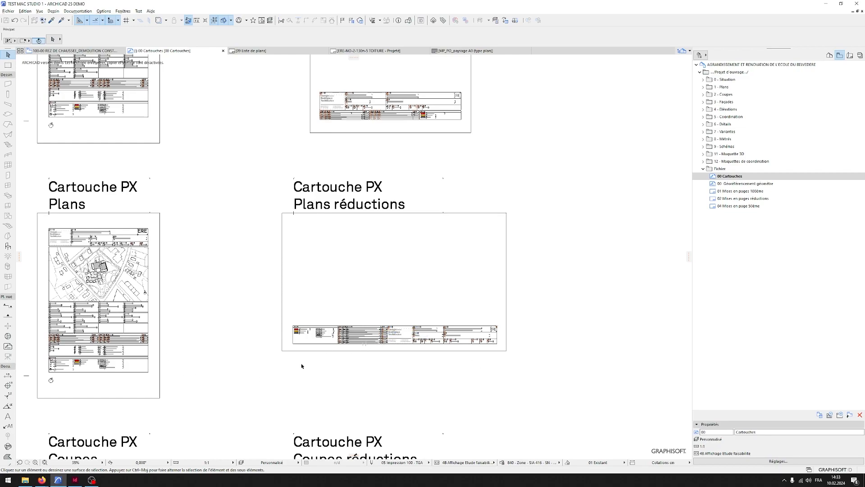
- Select all the texts of the last revision row in the Cartouche PX Plans réductions title block, and clear the selection
{"action": "scroll", "coordinate": [374, 348], "scroll_direction": "up", "scroll_amount": 6}
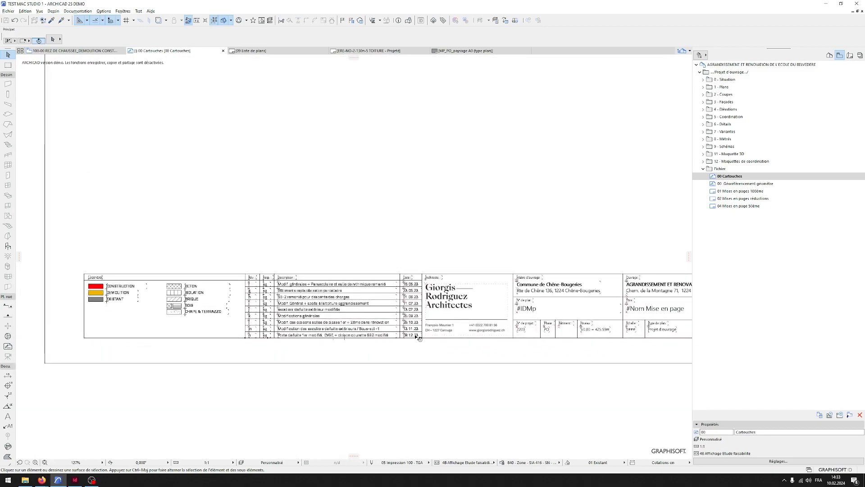
{"action": "left_click", "coordinate": [418, 336]}
{"action": "left_click", "coordinate": [356, 336], "text": "shift"}
{"action": "left_click", "coordinate": [267, 336], "text": "shift"}
{"action": "left_click", "coordinate": [251, 335], "text": "shift"}
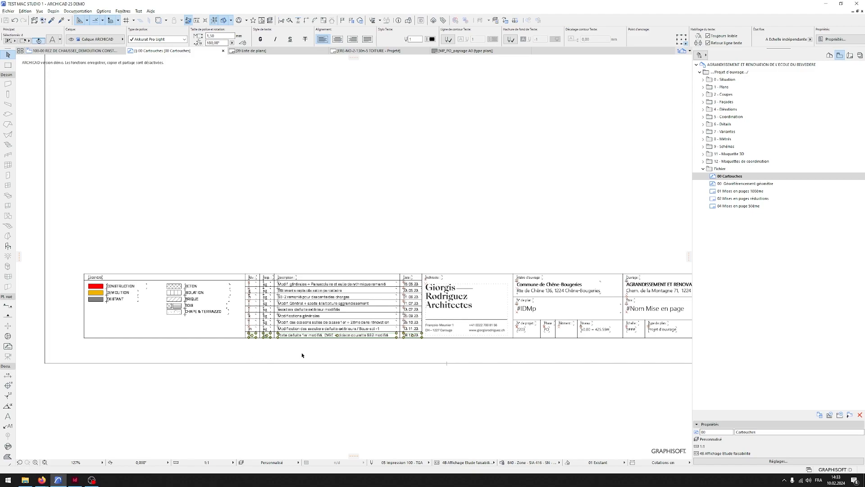
{"action": "scroll", "coordinate": [387, 342], "scroll_direction": "down", "scroll_amount": 5}
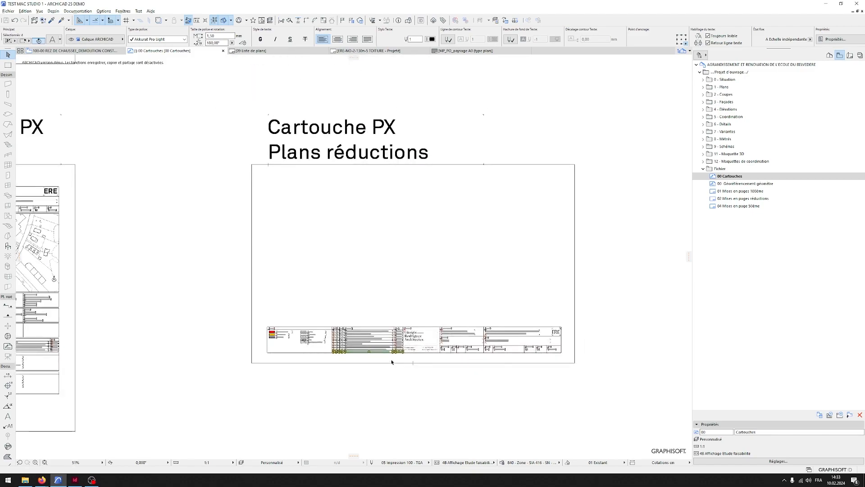
{"action": "left_click", "coordinate": [460, 158]}
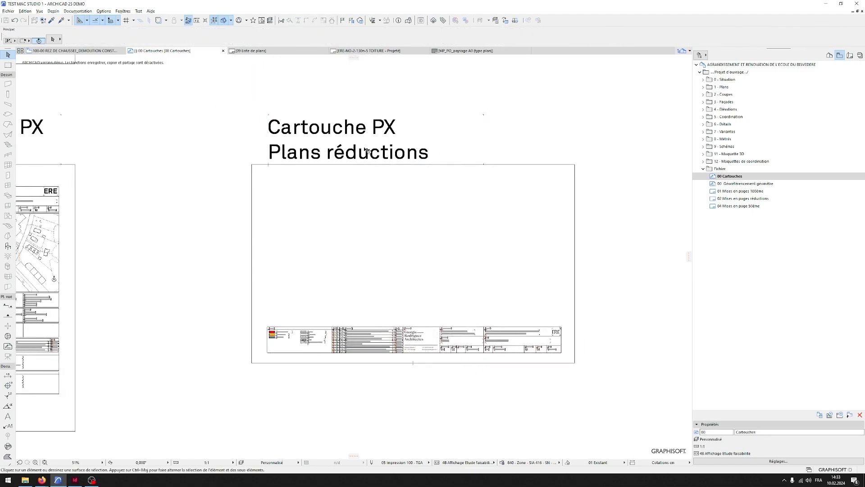
- Compare the Plans title block with the Coupes and Façades variants in the Cartouches worksheet
{"action": "scroll", "coordinate": [325, 156], "scroll_direction": "left", "scroll_amount": 5}
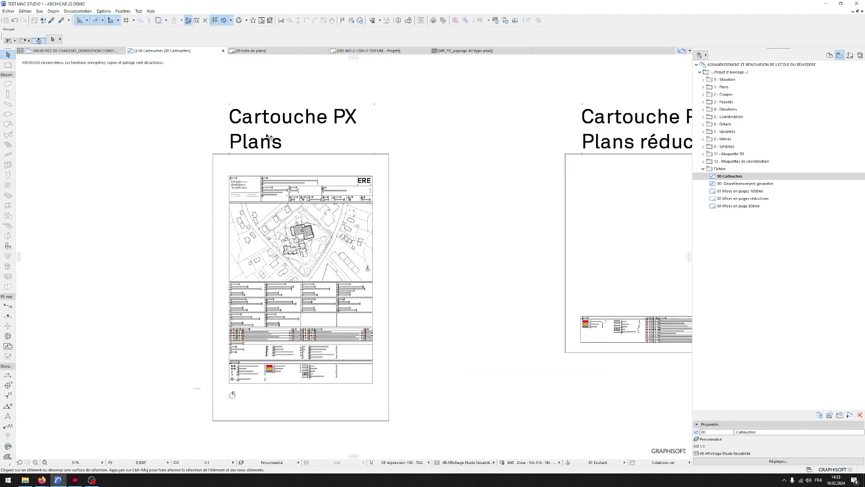
{"action": "scroll", "coordinate": [298, 158], "scroll_direction": "down", "scroll_amount": 3}
{"action": "scroll", "coordinate": [323, 227], "scroll_direction": "down", "scroll_amount": 3}
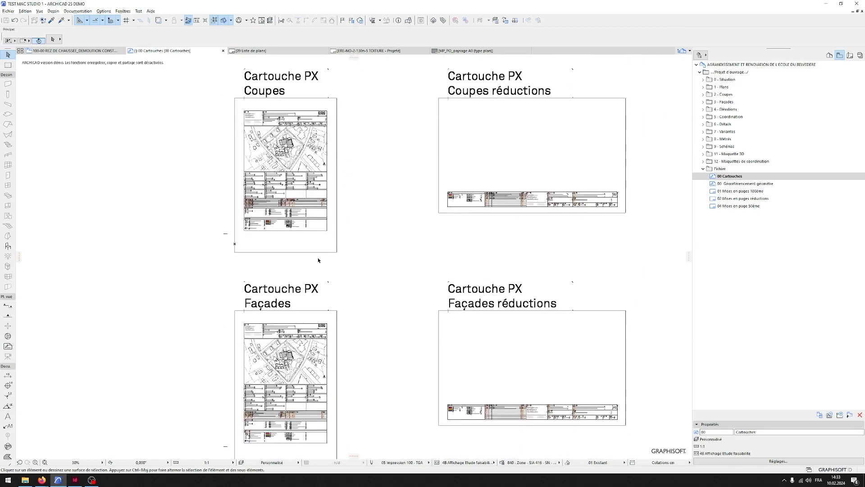
{"action": "scroll", "coordinate": [389, 317], "scroll_direction": "down", "scroll_amount": 3}
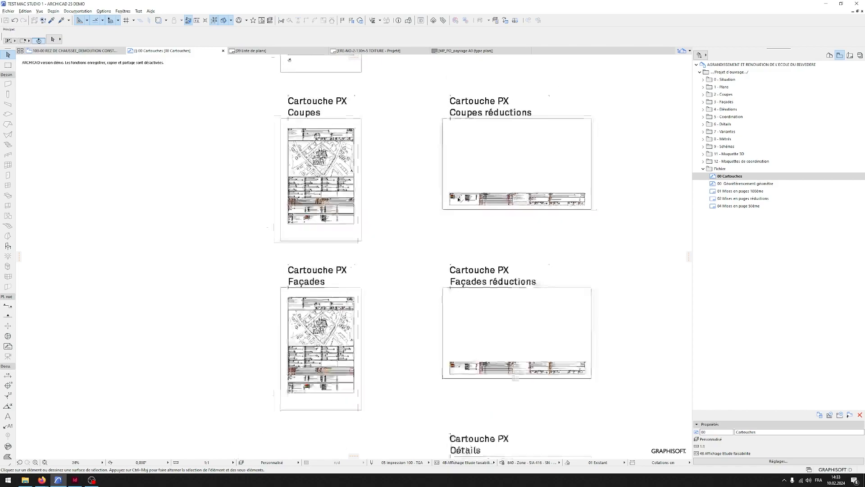
- Look through the layout book down to the master layouts under Type
{"action": "left_click", "coordinate": [849, 56]}
{"action": "left_click", "coordinate": [842, 56]}
{"action": "left_click", "coordinate": [850, 55]}
{"action": "scroll", "coordinate": [762, 144], "scroll_direction": "down", "scroll_amount": 10}
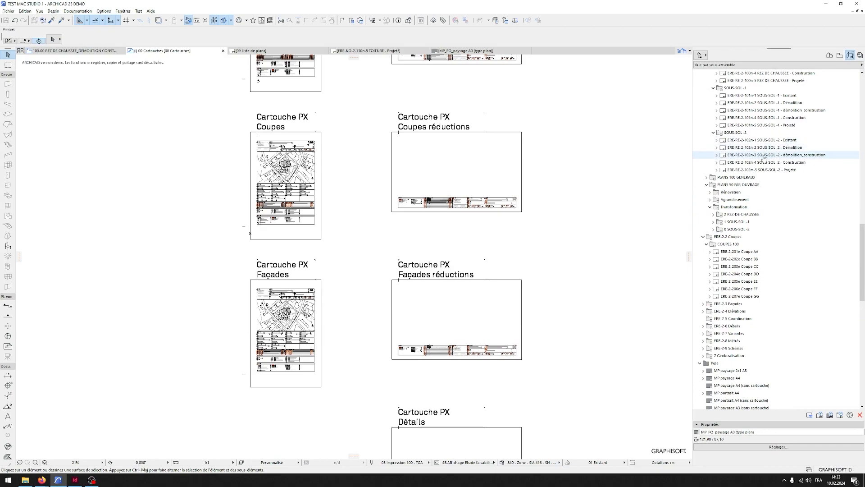
- Examine the revision tables of the Plans, Coupes and Façades title blocks and their réductions variants
{"action": "middle_click_drag", "start_coordinate": [535, 109], "coordinate": [525, 166]}
{"action": "left_click", "coordinate": [499, 188]}
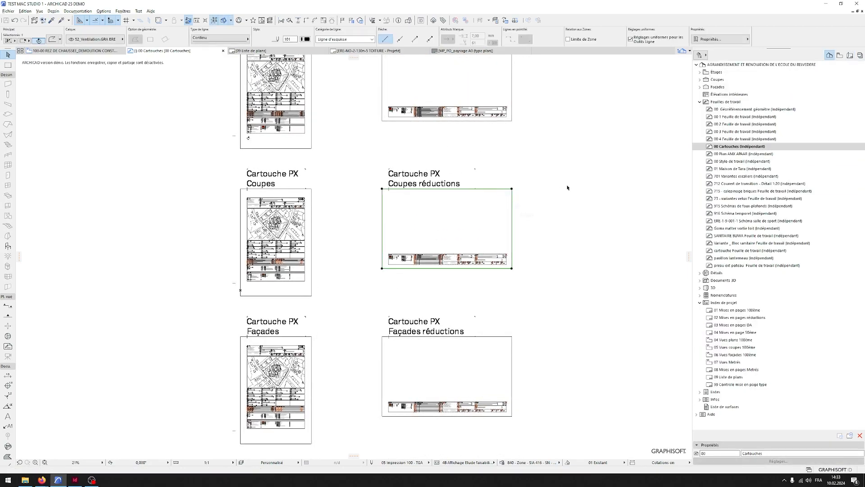
{"action": "left_click", "coordinate": [573, 181]}
{"action": "scroll", "coordinate": [255, 260], "scroll_direction": "up", "scroll_amount": 6}
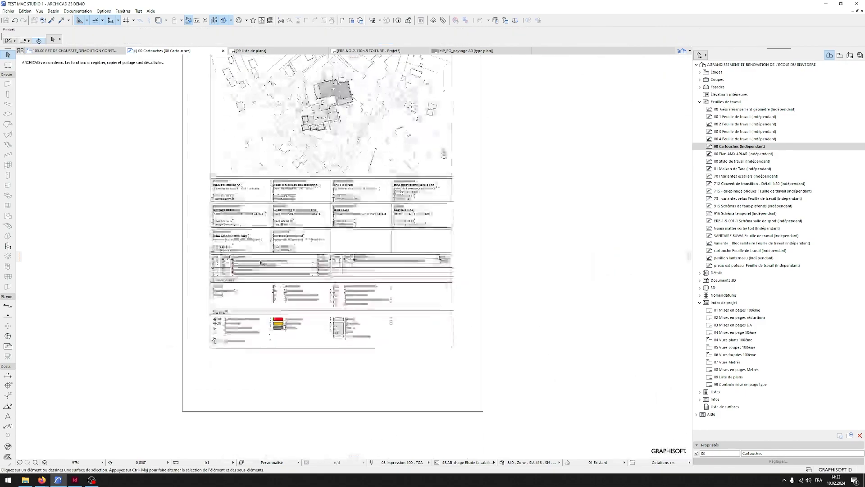
{"action": "scroll", "coordinate": [268, 302], "scroll_direction": "down", "scroll_amount": 6}
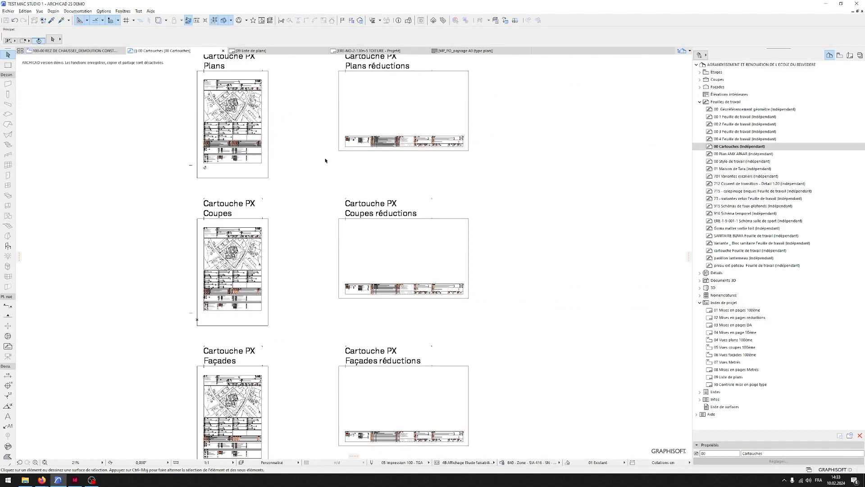
{"action": "middle_click_drag", "start_coordinate": [310, 146], "coordinate": [278, 226]}
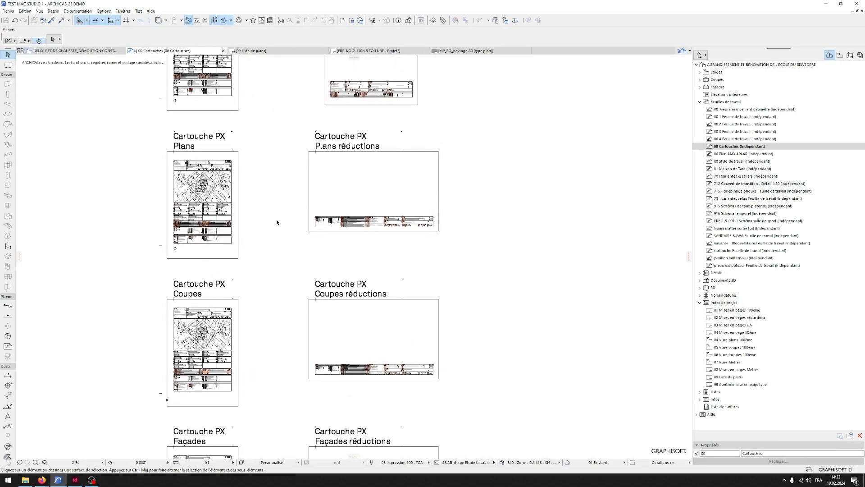
- Show the ERE-NO-2-130n-5 TOITURE - Projeté layout, examine its title block and locate the layout in the layout book
{"action": "left_click", "coordinate": [361, 50]}
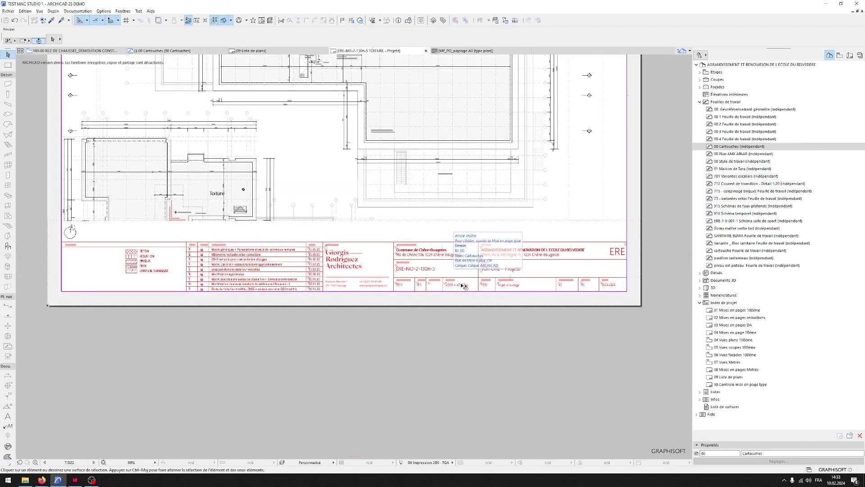
{"action": "scroll", "coordinate": [451, 275], "scroll_direction": "up", "scroll_amount": 5}
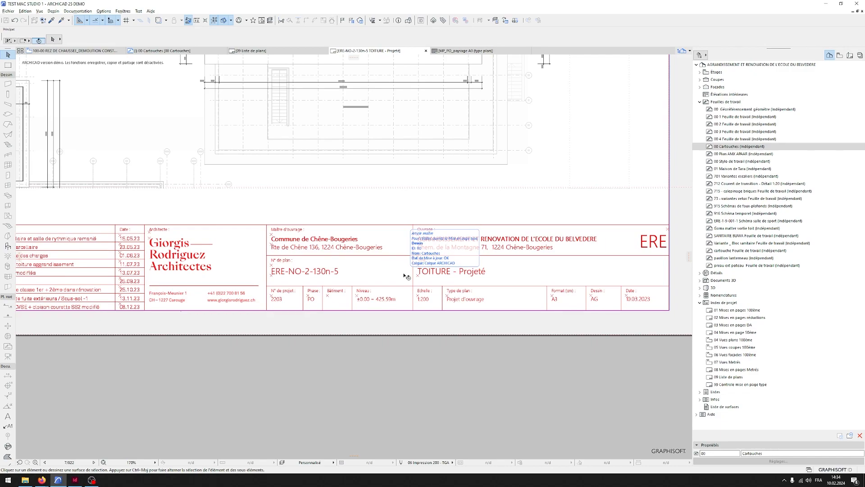
{"action": "left_click", "coordinate": [850, 55]}
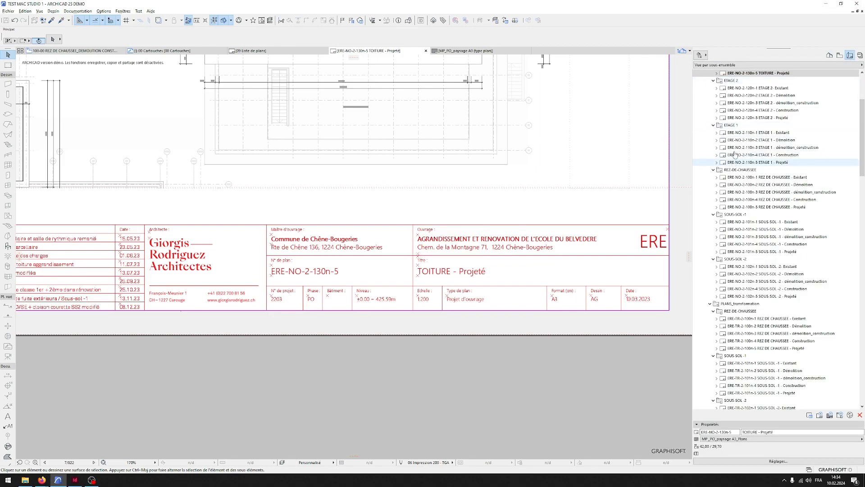
{"action": "left_click", "coordinate": [839, 55]}
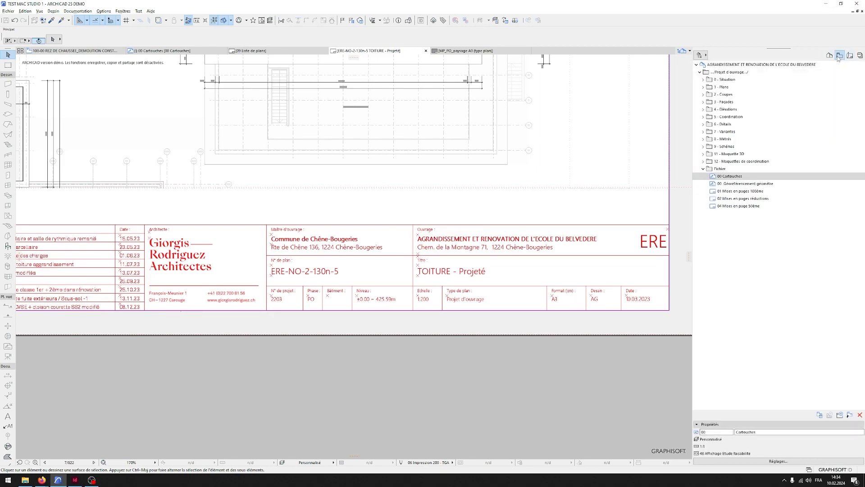
{"action": "left_click", "coordinate": [849, 55]}
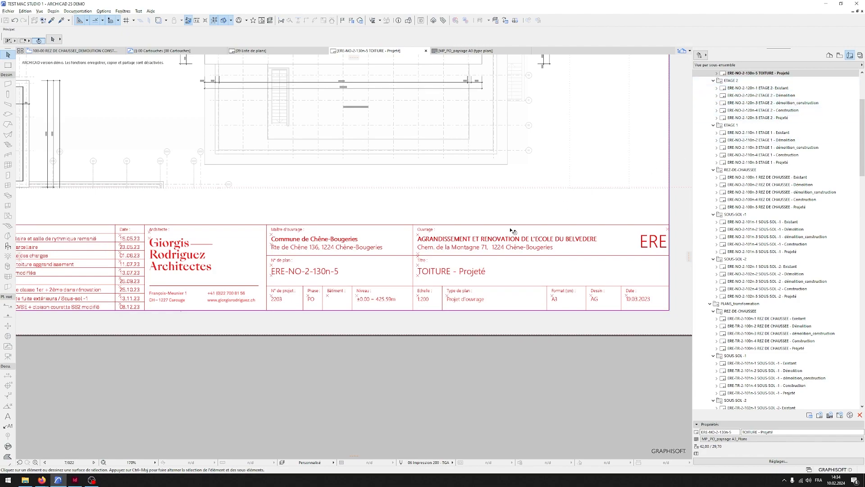
{"action": "scroll", "coordinate": [514, 207], "scroll_direction": "down", "scroll_amount": 5}
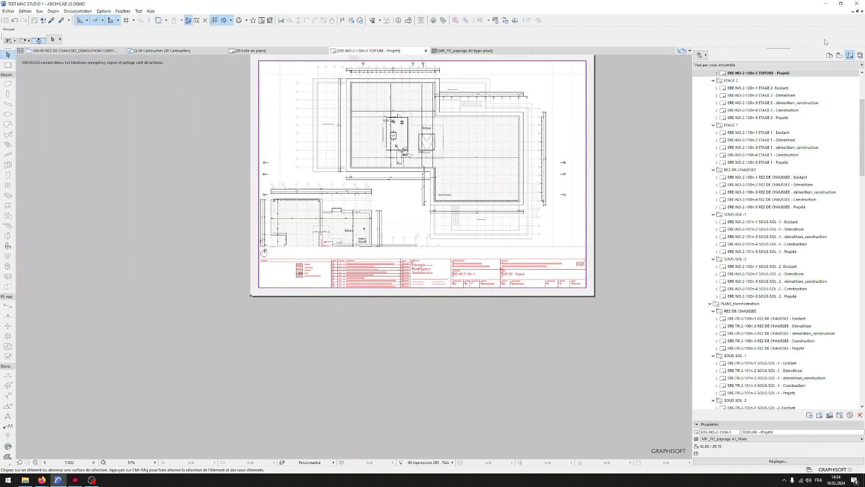
- Collapse the worksheets in the project map and open the index options for Index de projet
{"action": "left_click", "coordinate": [829, 55]}
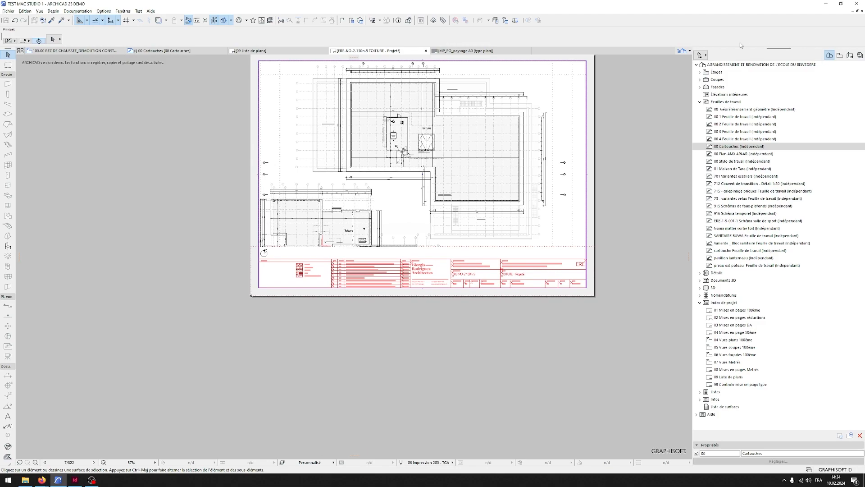
{"action": "left_click", "coordinate": [700, 102]}
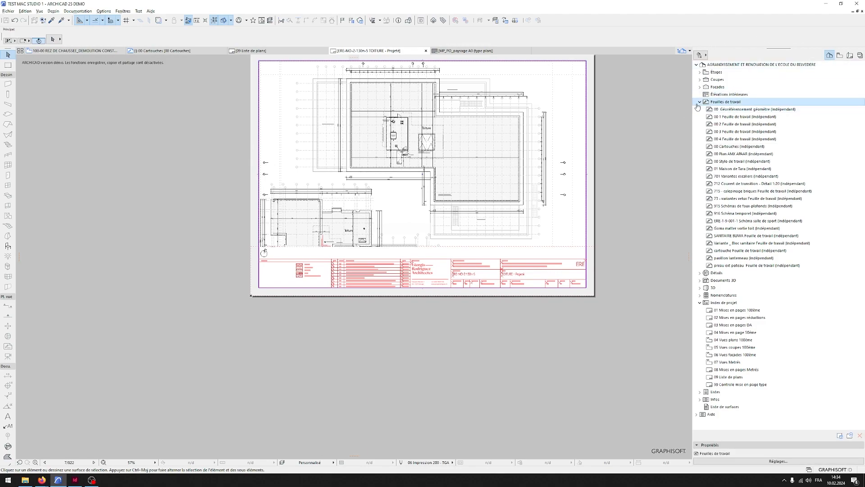
{"action": "left_click", "coordinate": [725, 140]}
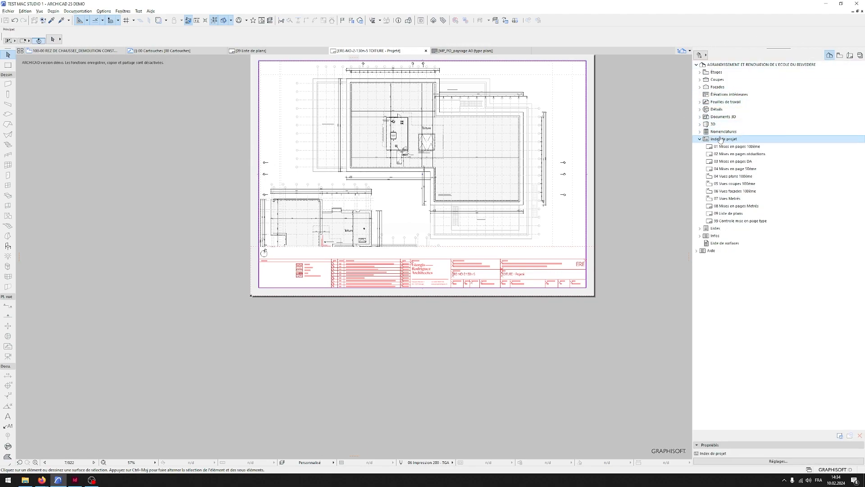
{"action": "left_click", "coordinate": [840, 436]}
{"action": "left_click_drag", "start_coordinate": [386, 116], "coordinate": [386, 102]}
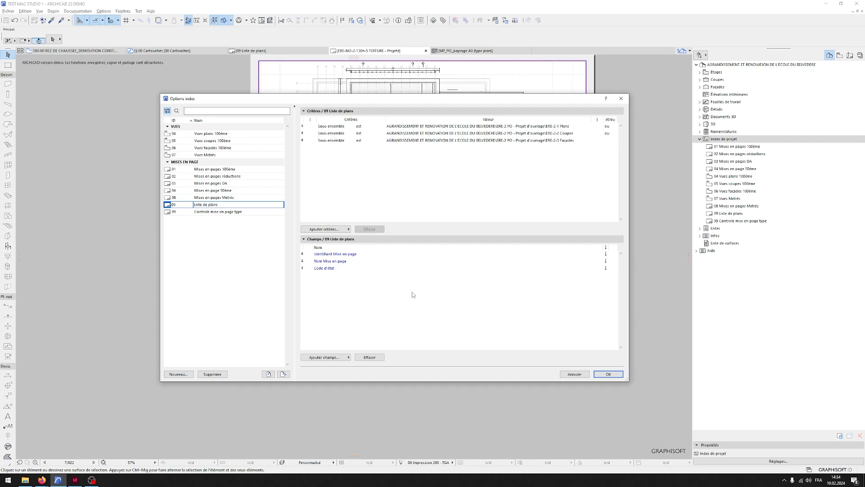
- Create a new project index of type Mises en page with ID 10 and the name Liste de plans
{"action": "left_click", "coordinate": [178, 374]}
{"action": "left_click_drag", "start_coordinate": [282, 293], "coordinate": [430, 186]}
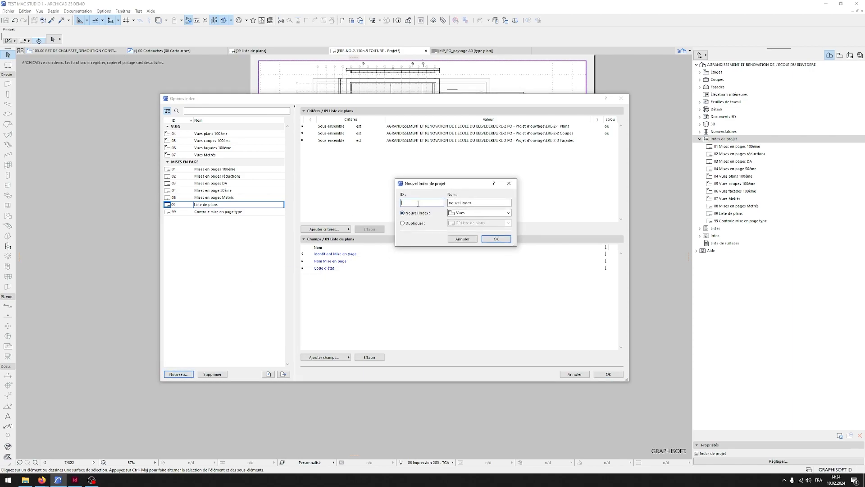
{"action": "type", "text": "10"}
{"action": "key", "text": "Tab"}
{"action": "type", "text": "L"}
{"action": "left_click", "coordinate": [449, 214]}
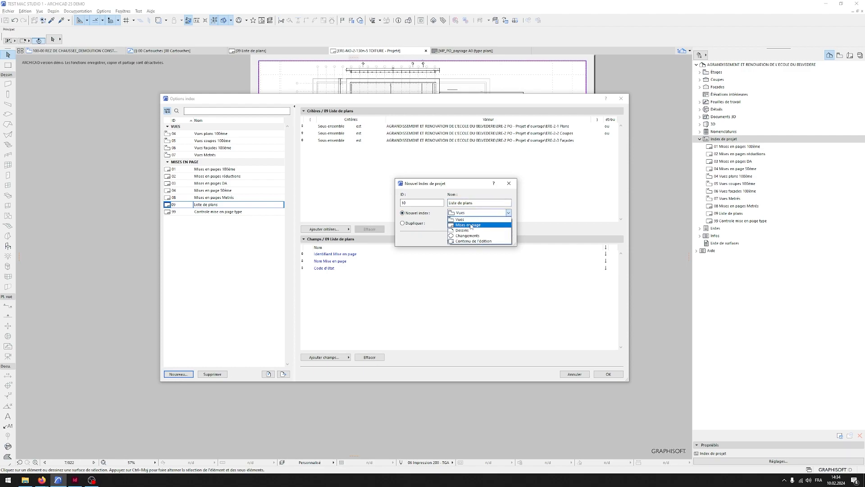
{"action": "left_click", "coordinate": [468, 225]}
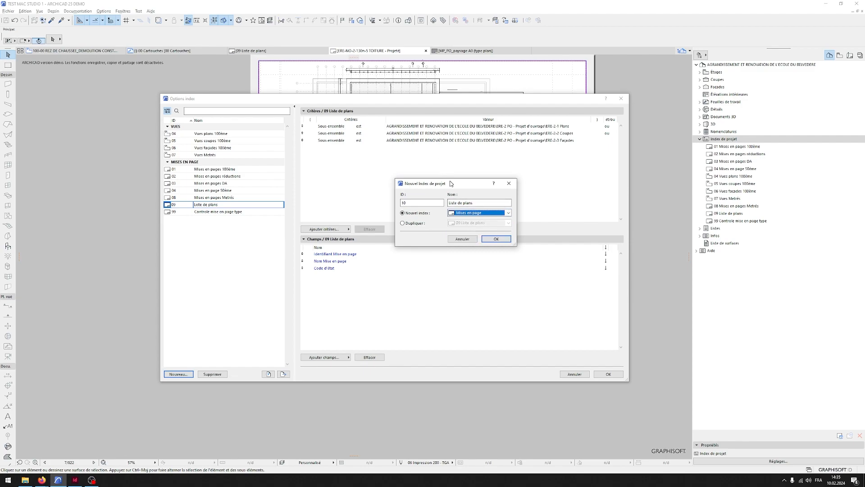
{"action": "left_click", "coordinate": [495, 239]}
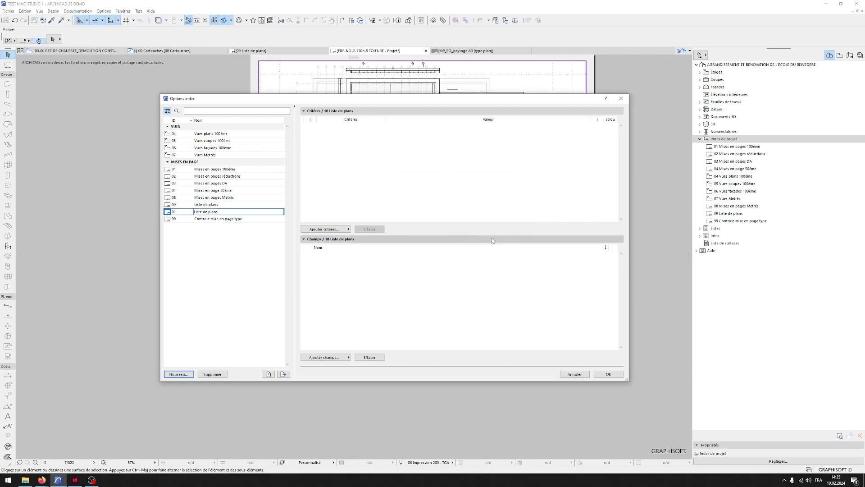
- Add a Sous-ensemble criterion to the 10 Liste de plans index and set its value to ERE-2-1 Plans
{"action": "left_click_drag", "start_coordinate": [337, 102], "coordinate": [287, 106]}
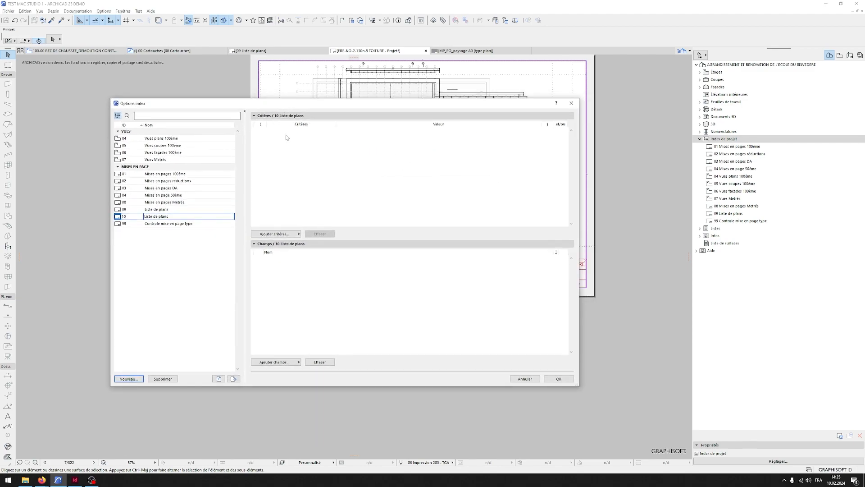
{"action": "left_click", "coordinate": [284, 235]}
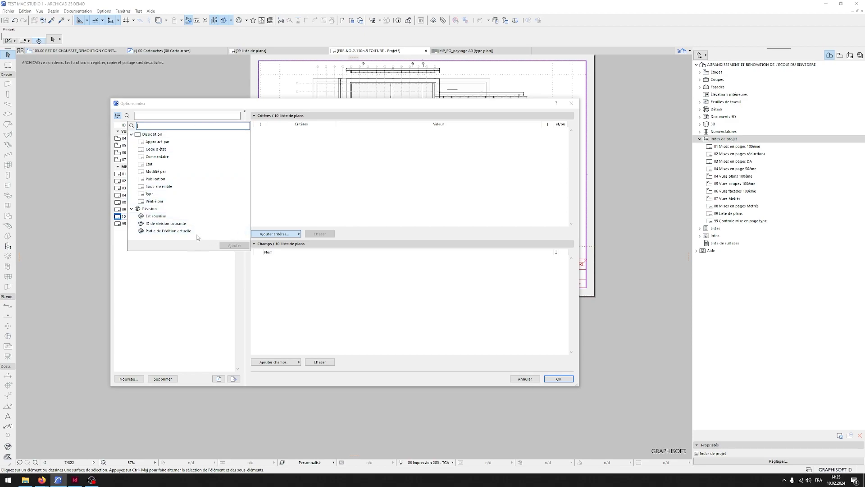
{"action": "double_click", "coordinate": [165, 189]}
{"action": "left_click", "coordinate": [349, 158]}
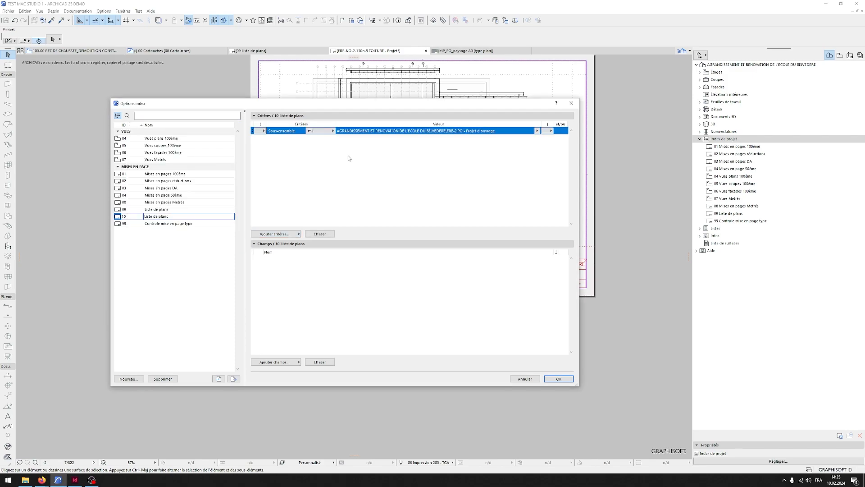
{"action": "left_click", "coordinate": [537, 131]}
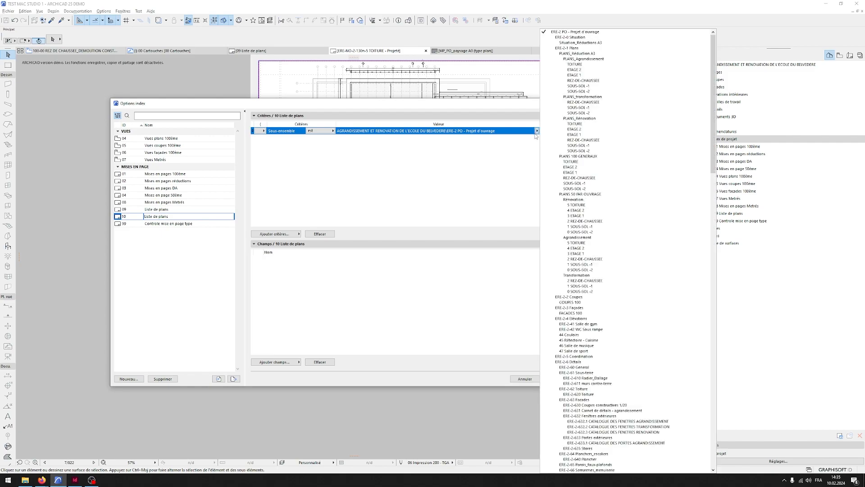
{"action": "left_click", "coordinate": [570, 48]}
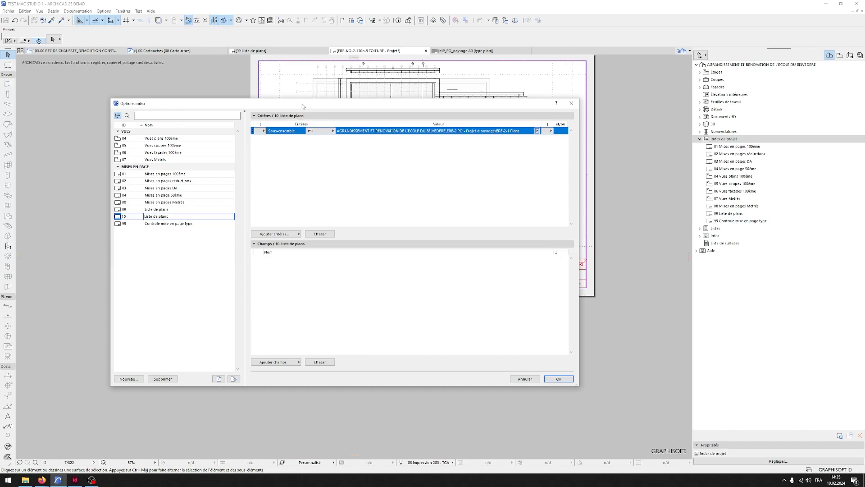
{"action": "left_click_drag", "start_coordinate": [302, 104], "coordinate": [313, 107]}
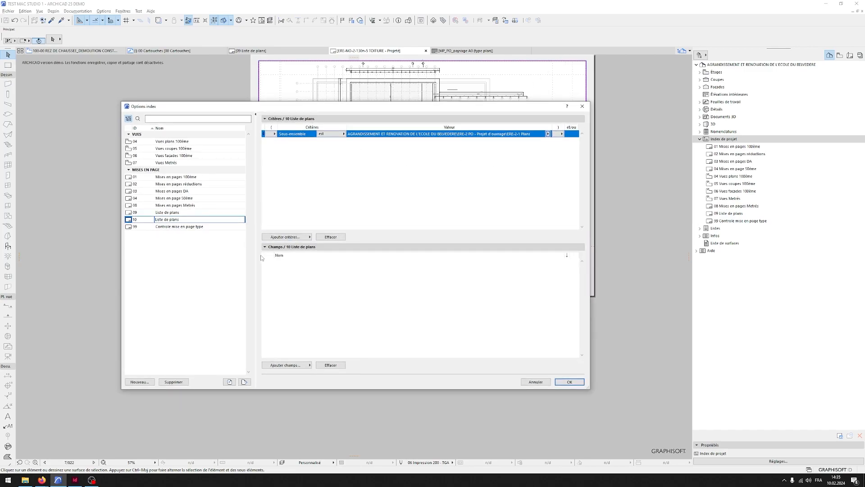
- Add two more Sous-ensemble criteria to the 10 Liste de plans index
{"action": "left_click", "coordinate": [286, 239]}
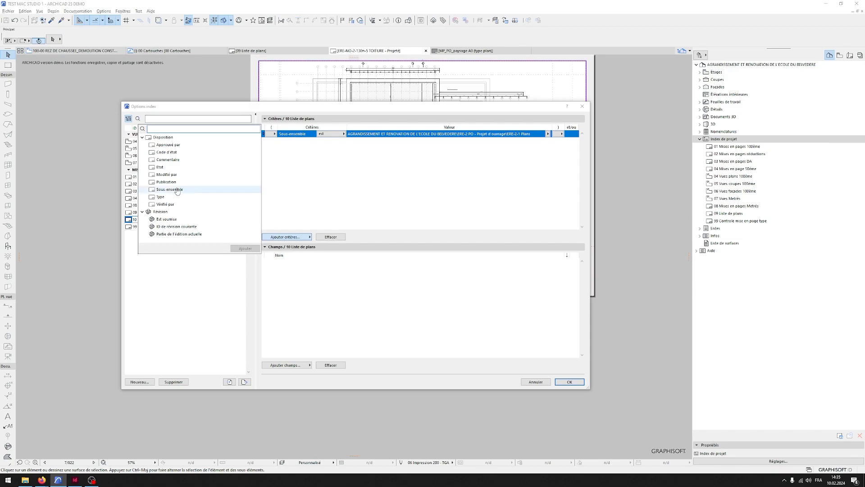
{"action": "double_click", "coordinate": [171, 190]}
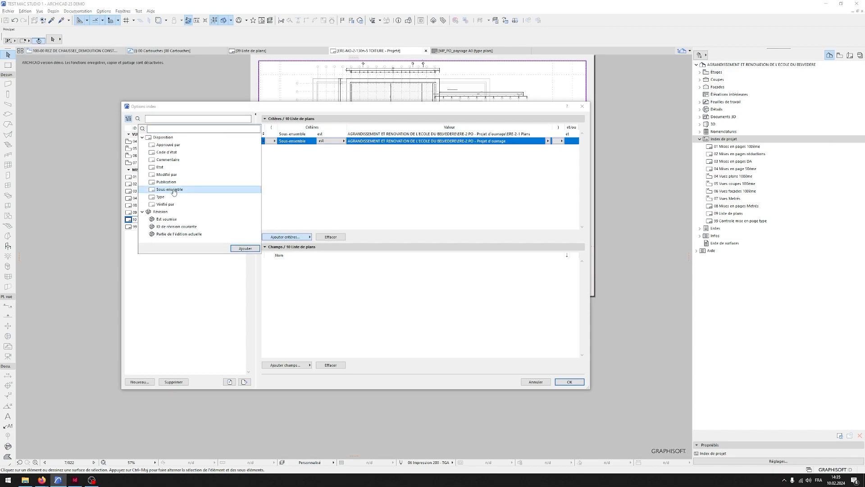
{"action": "double_click", "coordinate": [172, 191]}
{"action": "left_click", "coordinate": [441, 199]}
- Set the second Sous-ensemble criterion to ERE-2-2 Coupes and the third to ERE-2-3 Façades
{"action": "left_click", "coordinate": [549, 141]}
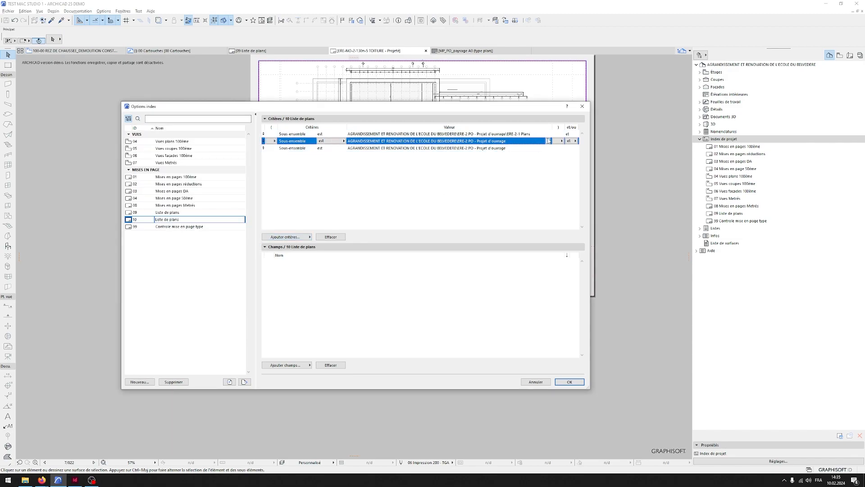
{"action": "left_click", "coordinate": [548, 141]}
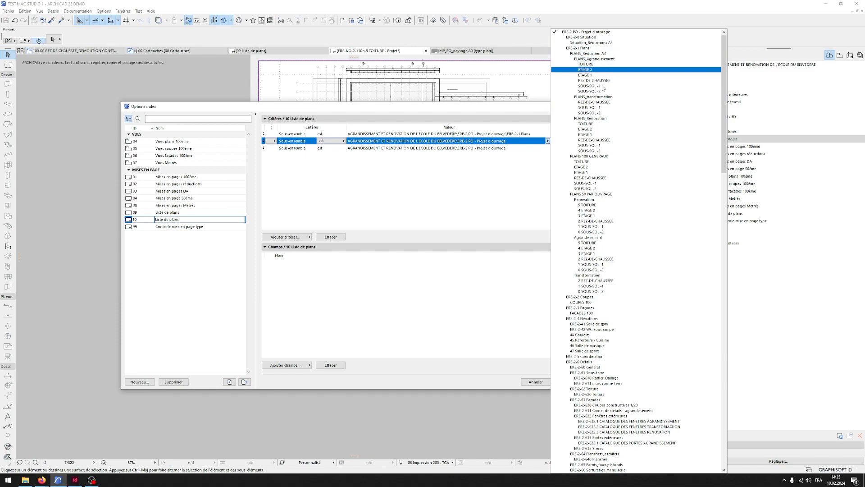
{"action": "left_click", "coordinate": [608, 297]}
{"action": "left_click", "coordinate": [548, 147]}
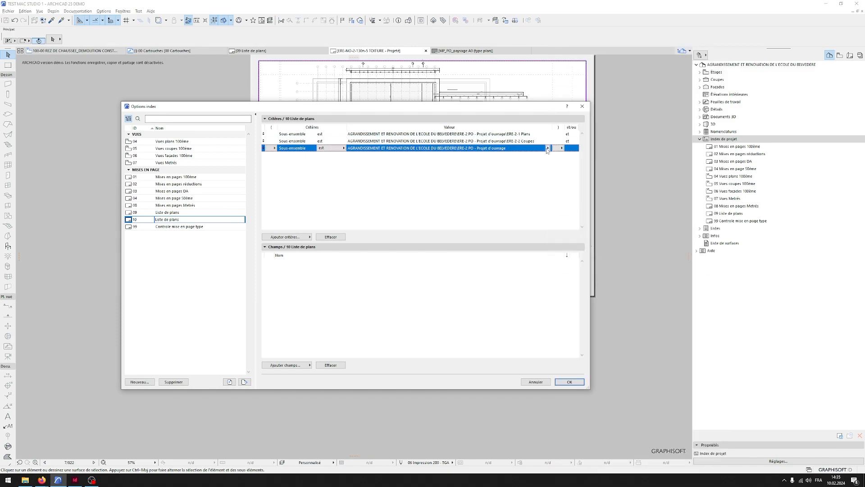
{"action": "left_click", "coordinate": [548, 147]}
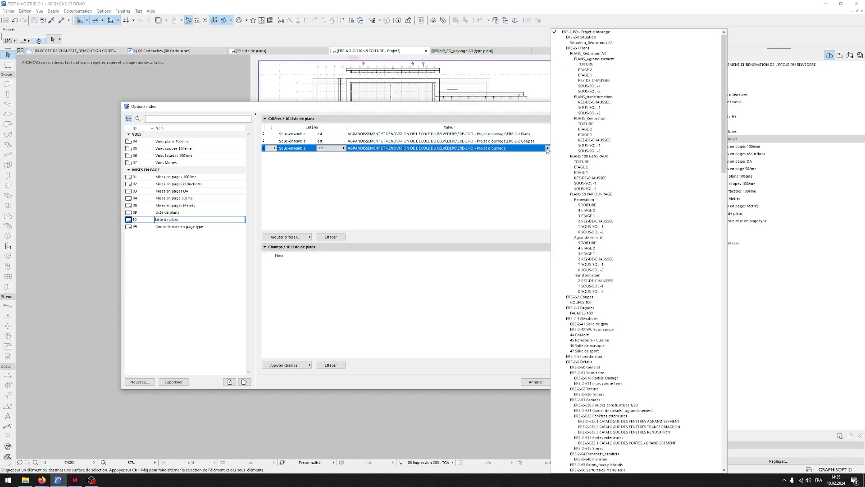
{"action": "left_click", "coordinate": [583, 307]}
{"action": "left_click", "coordinate": [554, 177]}
- Change the logical operator of the ERE-2-1 Plans and ERE-2-2 Coupes criteria to "ou"
{"action": "left_click_drag", "start_coordinate": [498, 108], "coordinate": [459, 110]}
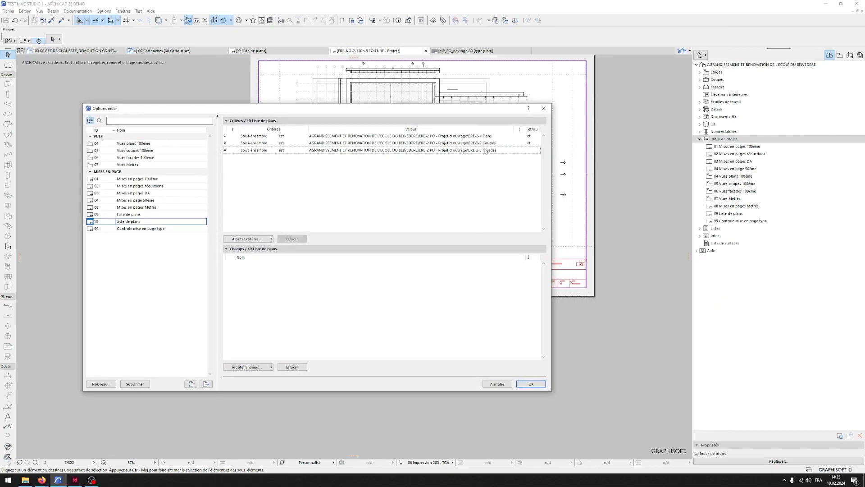
{"action": "left_click", "coordinate": [530, 136]}
{"action": "left_click", "coordinate": [533, 136]}
{"action": "left_click", "coordinate": [549, 142]}
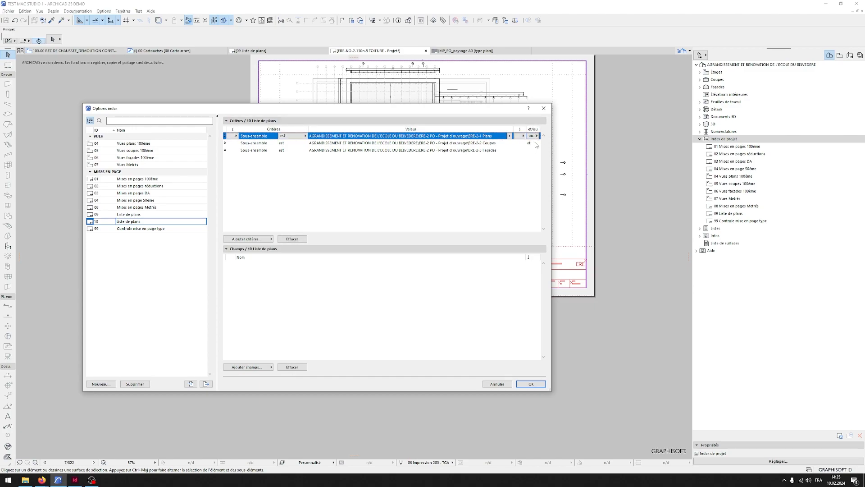
{"action": "left_click", "coordinate": [535, 143]}
{"action": "left_click", "coordinate": [535, 143]}
{"action": "left_click", "coordinate": [546, 148]}
{"action": "left_click", "coordinate": [371, 179]}
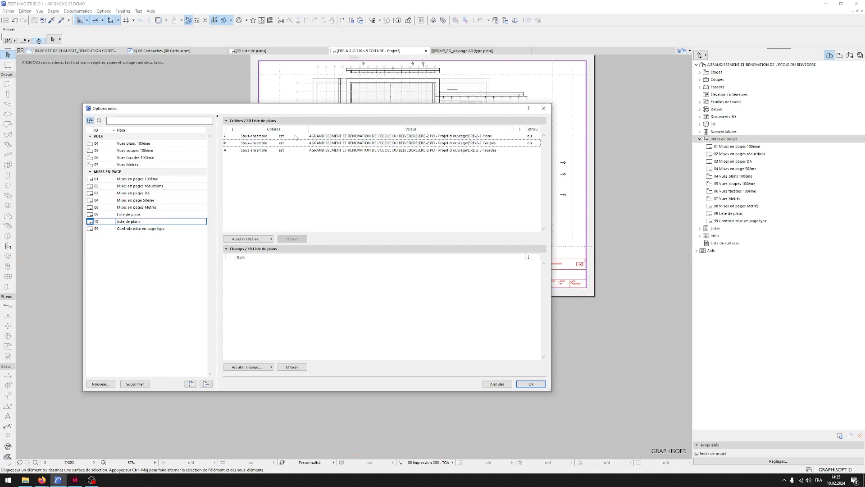
{"action": "left_click", "coordinate": [334, 136]}
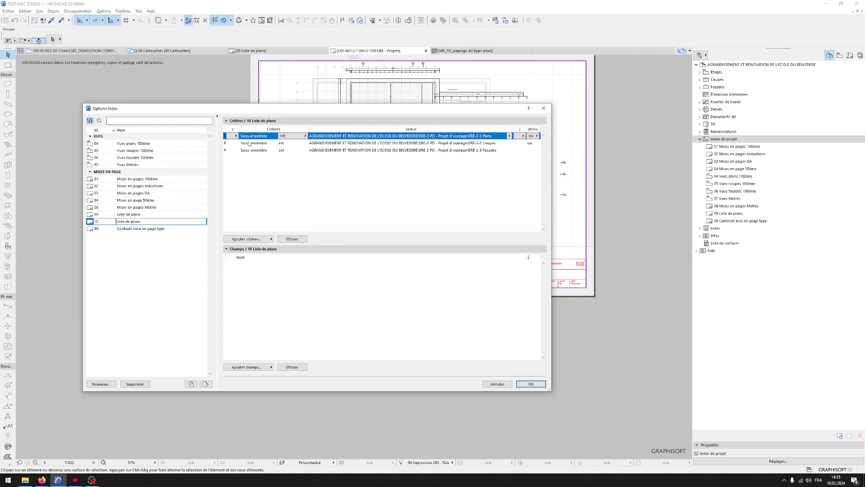
{"action": "left_click", "coordinate": [390, 144]}
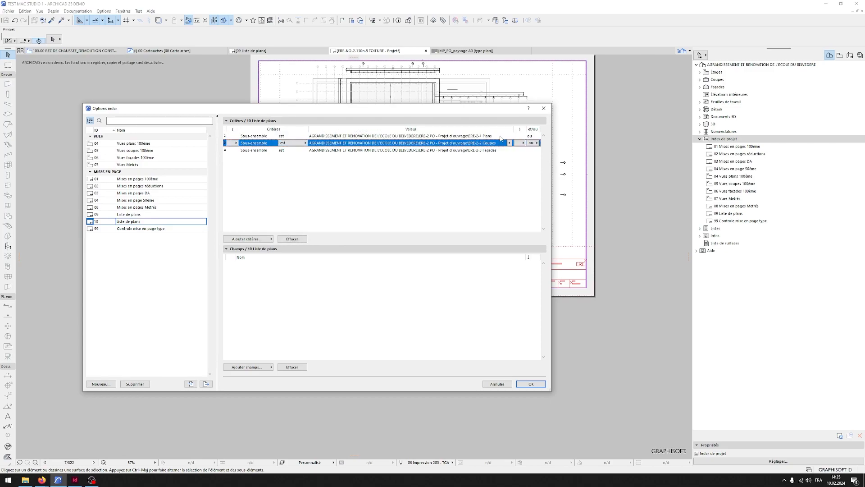
{"action": "left_click", "coordinate": [478, 151]}
{"action": "left_click_drag", "start_coordinate": [482, 109], "coordinate": [549, 142]}
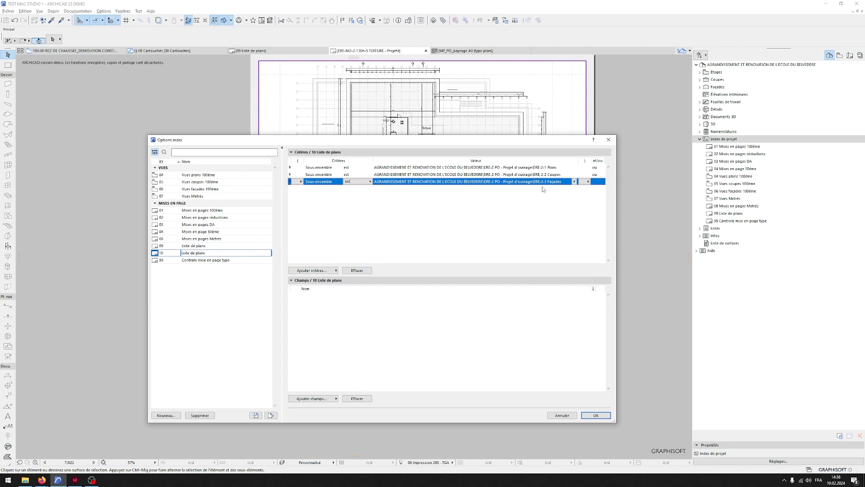
{"action": "left_click_drag", "start_coordinate": [535, 147], "coordinate": [505, 141]}
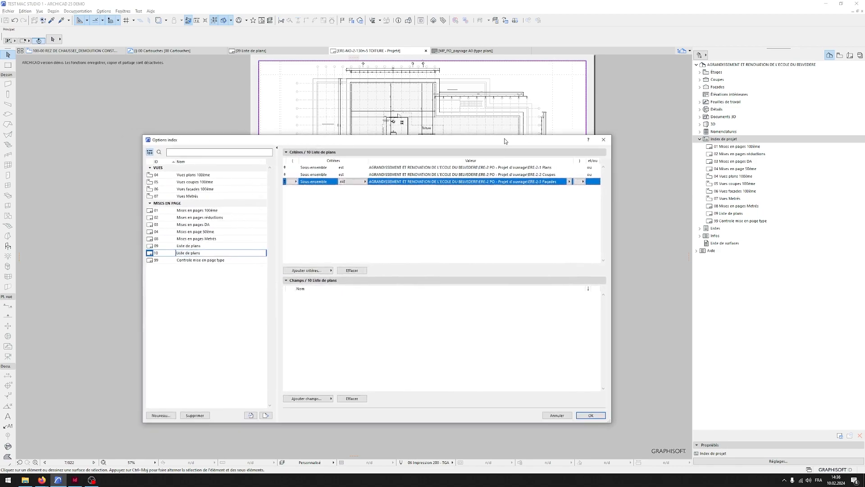
{"action": "left_click", "coordinate": [497, 206]}
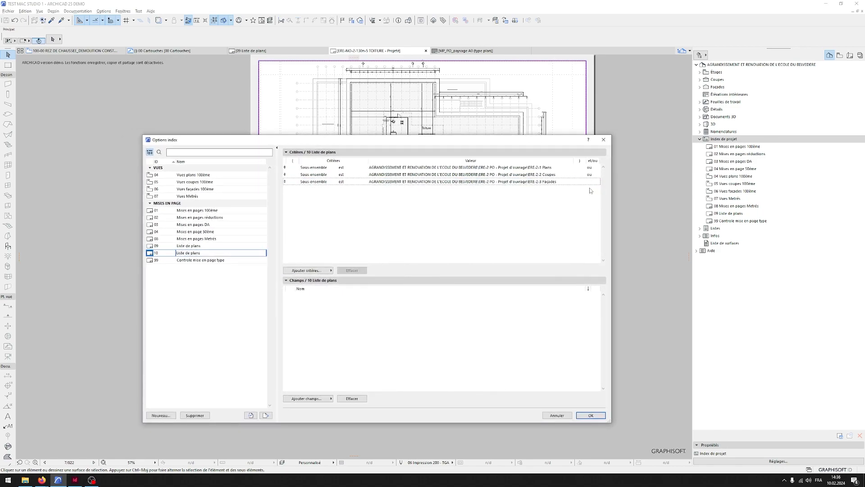
- Add the fields Identifiant Mise en page and Nom Mise en page to the 10 Liste de plans index and confirm the index options
{"action": "left_click", "coordinate": [312, 399]}
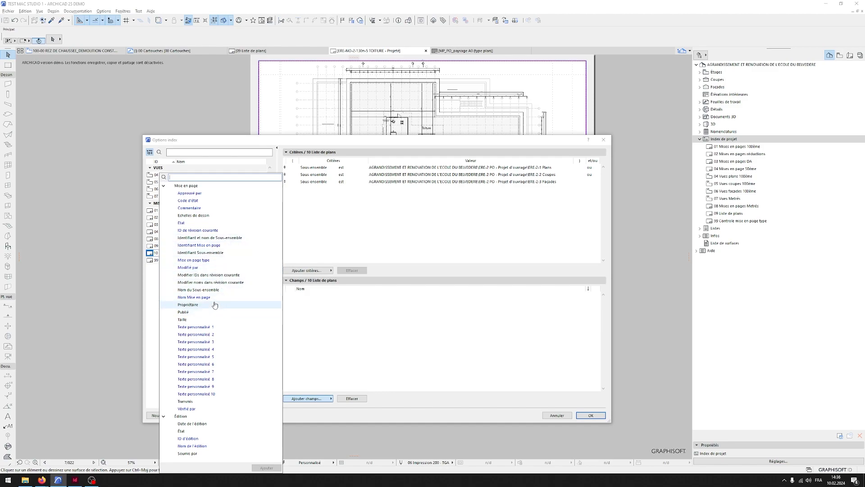
{"action": "double_click", "coordinate": [219, 246]}
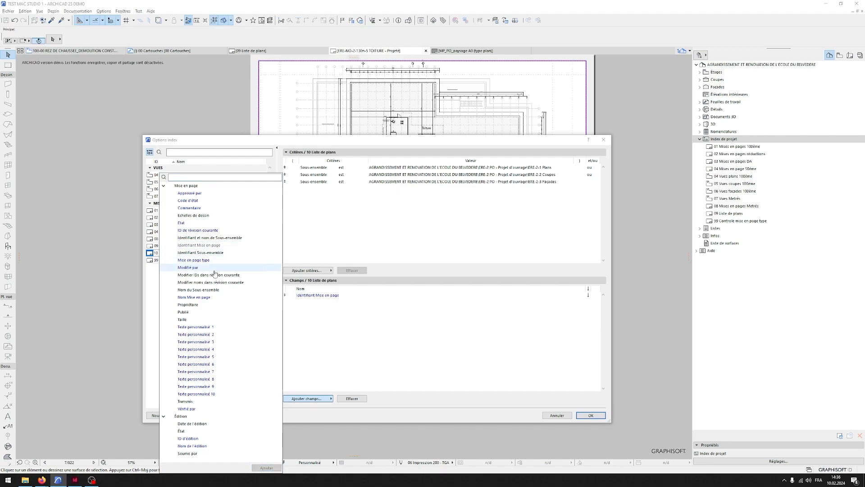
{"action": "double_click", "coordinate": [207, 297]}
{"action": "left_click", "coordinate": [414, 338]}
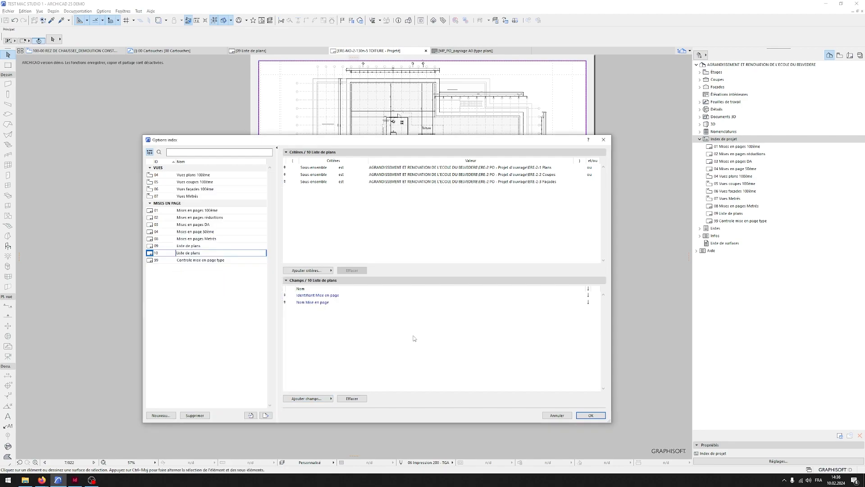
{"action": "left_click", "coordinate": [591, 415]}
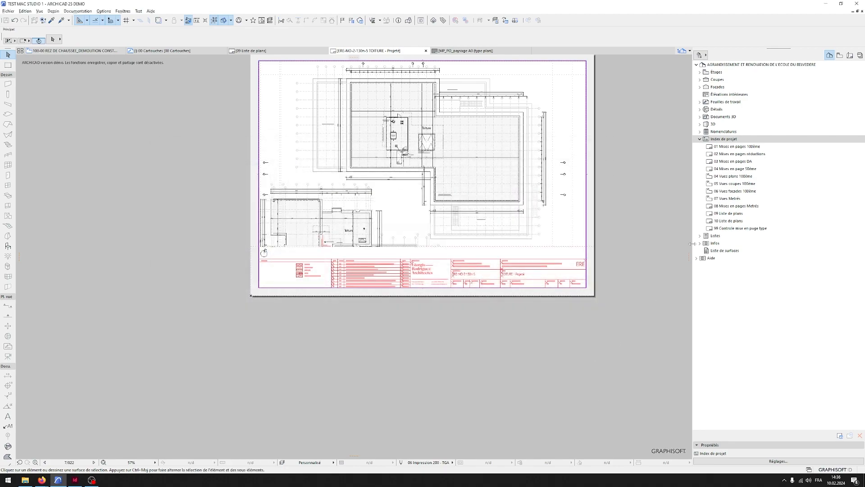
- Open the 10 Liste de plans index and widen its identifier column to about 60 mm and its name column to about 70 mm
{"action": "double_click", "coordinate": [719, 222]}
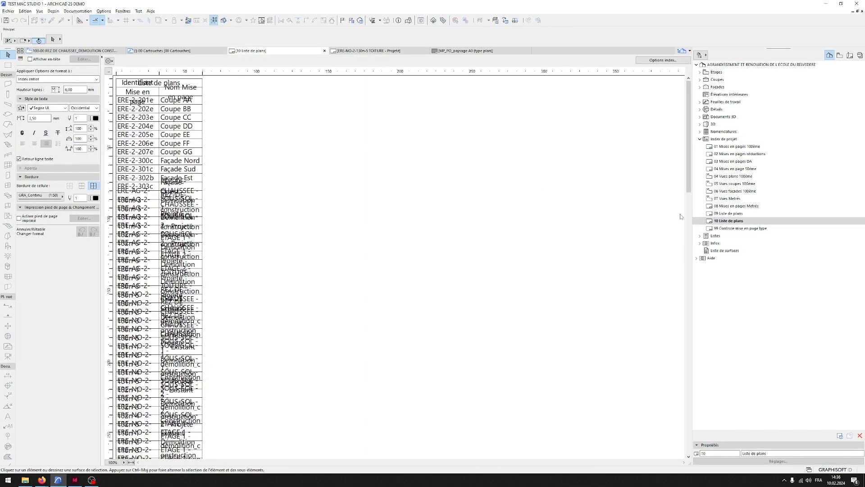
{"action": "left_click_drag", "start_coordinate": [159, 74], "coordinate": [202, 72]}
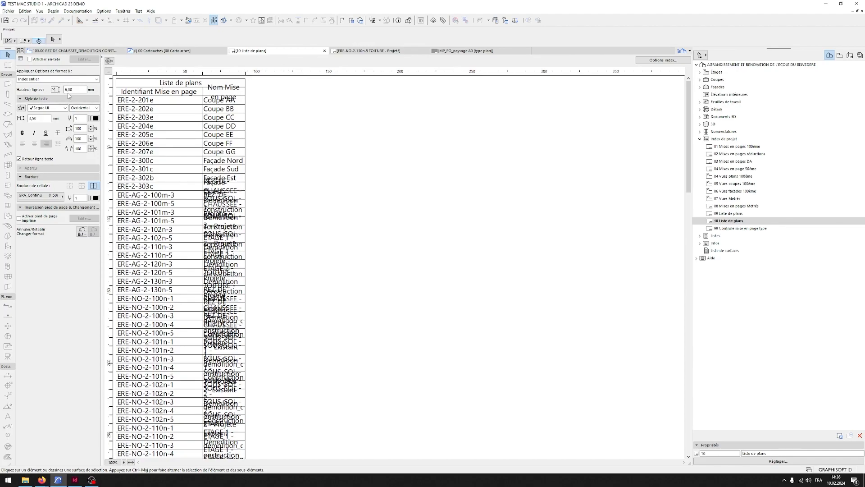
{"action": "left_click", "coordinate": [239, 108]}
{"action": "left_click_drag", "start_coordinate": [245, 73], "coordinate": [302, 72]}
- Set the index row height to 10 mm and the text height of the values to 3 mm, after trying 2 mm
{"action": "left_click_drag", "start_coordinate": [76, 90], "coordinate": [9, 89]}
{"action": "type", "text": "10"}
{"action": "key", "text": "Return"}
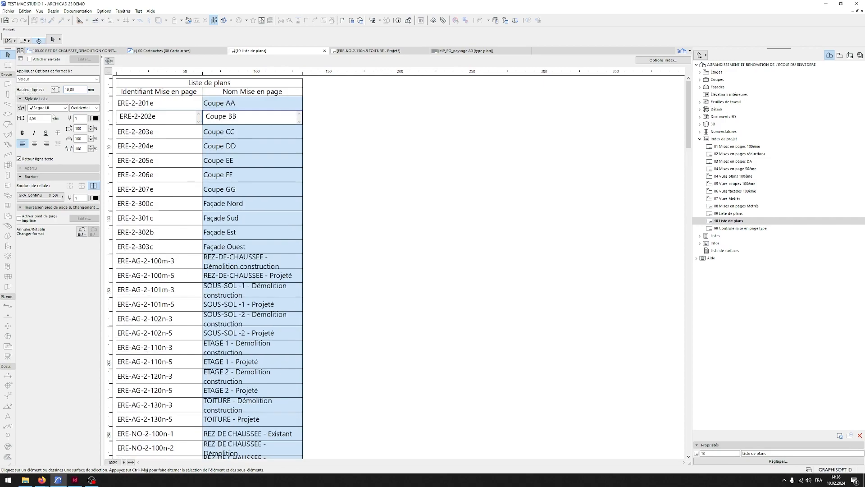
{"action": "type", "text": "2"}
{"action": "key", "text": "Return"}
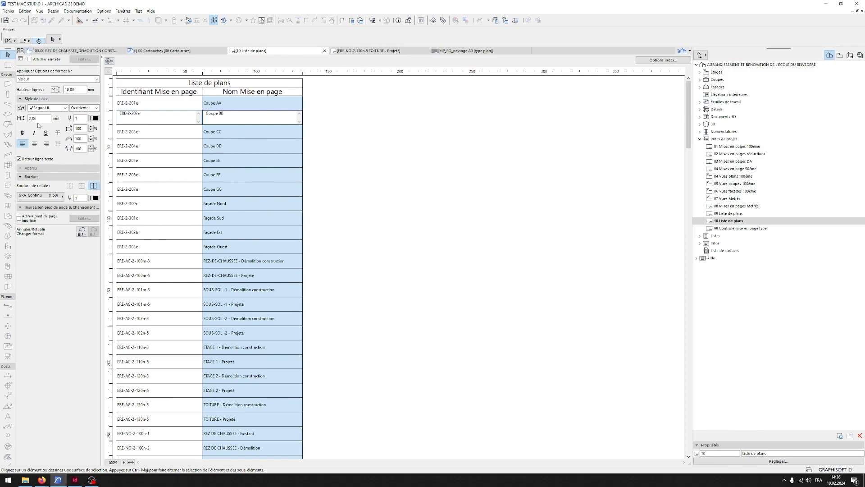
{"action": "type", "text": "3"}
{"action": "key", "text": "Return"}
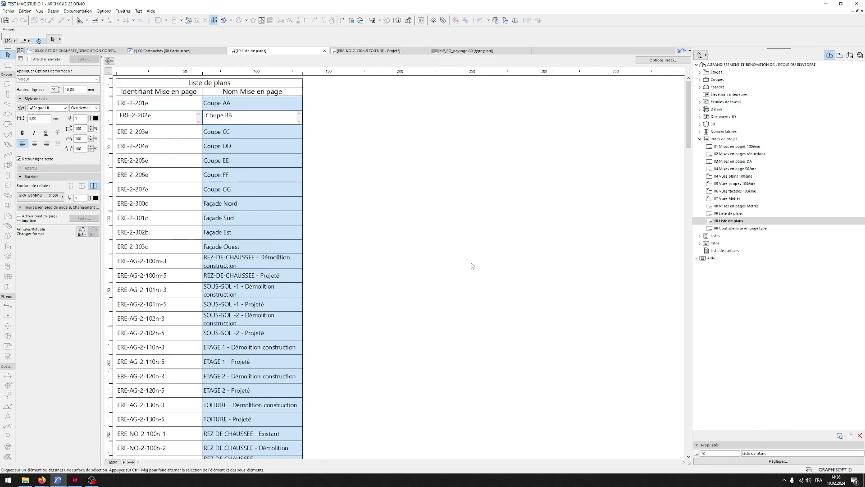
- Widen the Nom Mise en page column to about 107 mm and set the row height of the entire index to 7 mm
{"action": "left_click", "coordinate": [315, 80]}
{"action": "left_click_drag", "start_coordinate": [302, 72], "coordinate": [356, 72]}
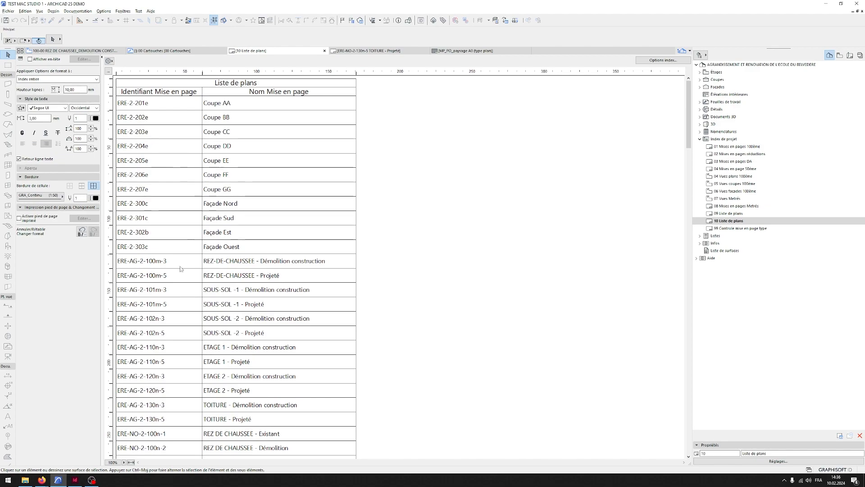
{"action": "left_click", "coordinate": [72, 89]}
{"action": "type", "text": "7"}
{"action": "key", "text": "Return"}
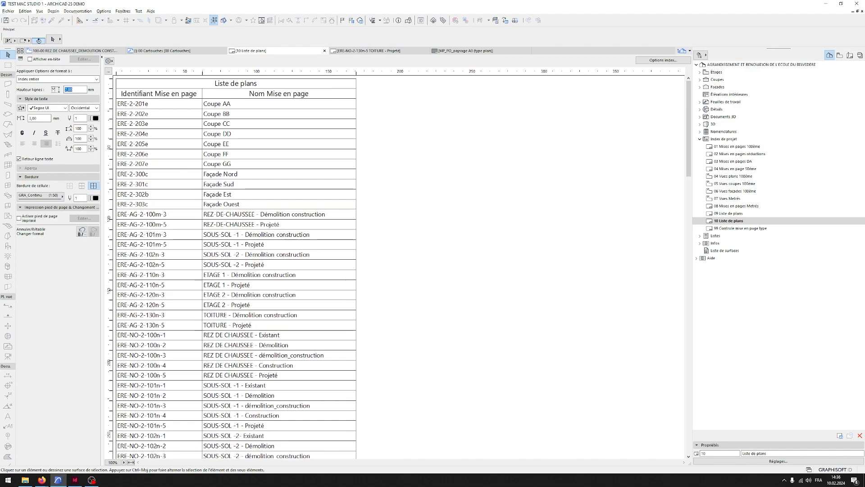
- Show the layout book beside the index and examine the index letters in the listed layout identifiers
{"action": "left_click", "coordinate": [156, 104]}
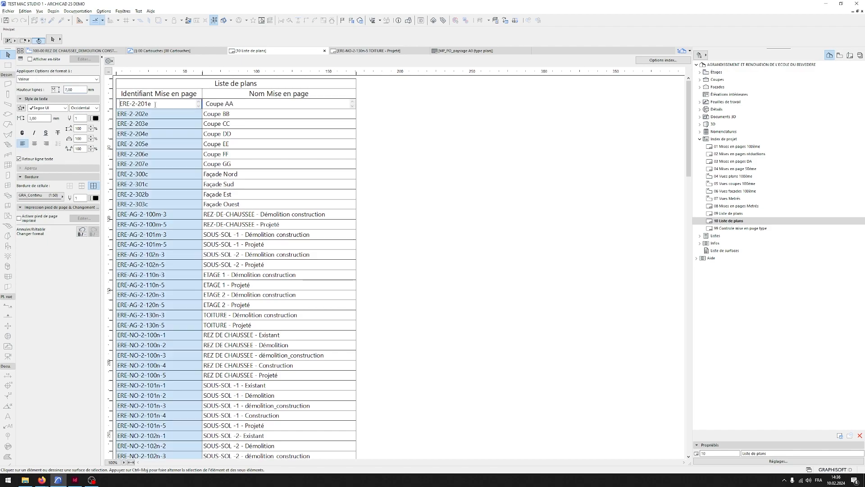
{"action": "left_click", "coordinate": [850, 55]}
{"action": "scroll", "coordinate": [803, 84], "scroll_direction": "up", "scroll_amount": 7}
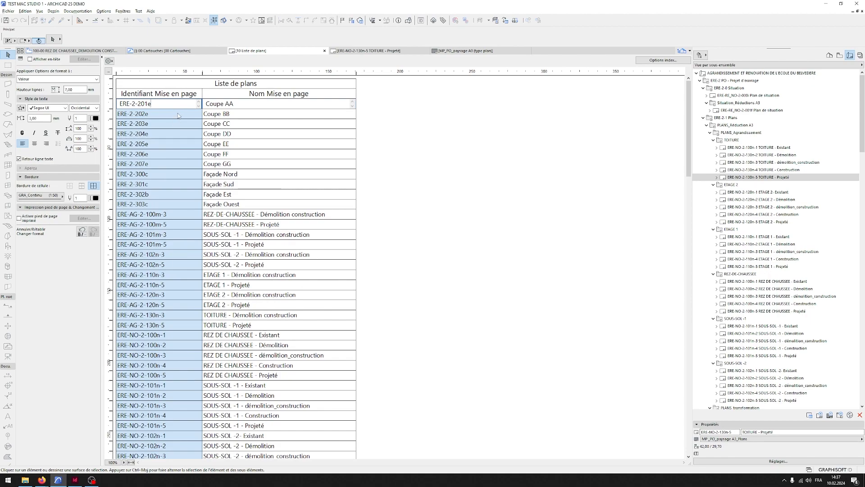
{"action": "left_click_drag", "start_coordinate": [152, 104], "coordinate": [149, 104]}
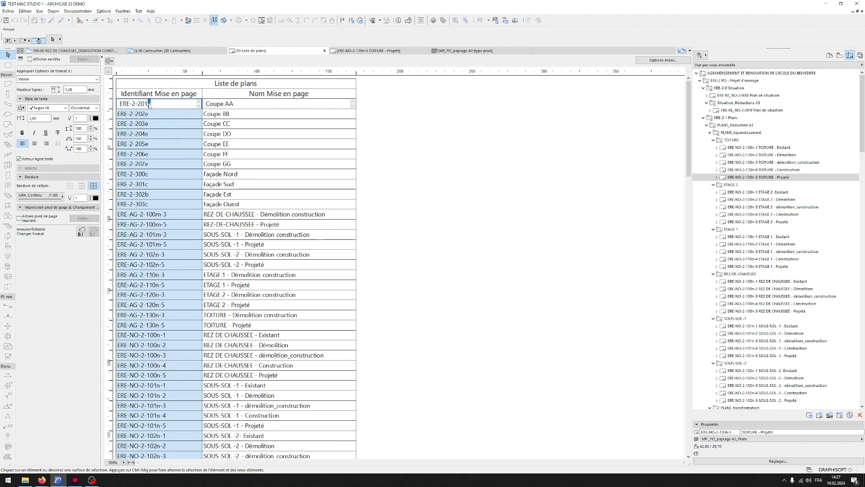
{"action": "left_click", "coordinate": [411, 163]}
{"action": "scroll", "coordinate": [689, 117], "scroll_direction": "down", "scroll_amount": 1}
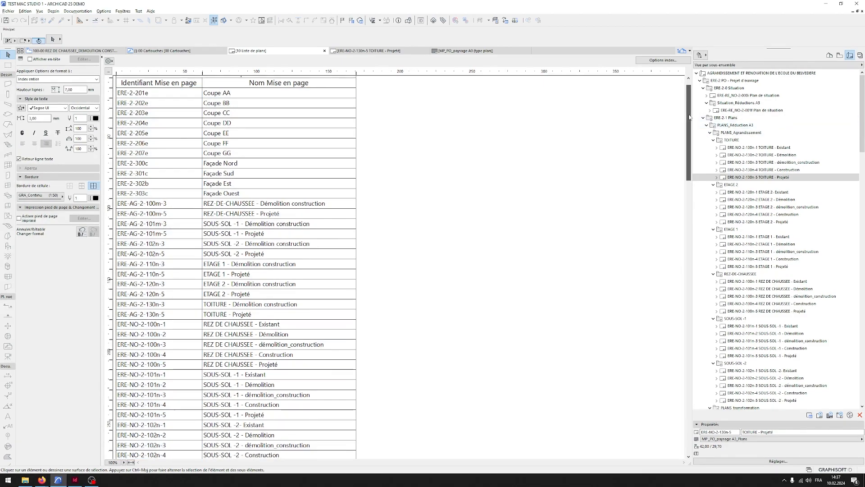
{"action": "scroll", "coordinate": [690, 116], "scroll_direction": "down", "scroll_amount": 2}
{"action": "scroll", "coordinate": [690, 119], "scroll_direction": "down", "scroll_amount": 2}
{"action": "scroll", "coordinate": [689, 119], "scroll_direction": "up", "scroll_amount": 5}
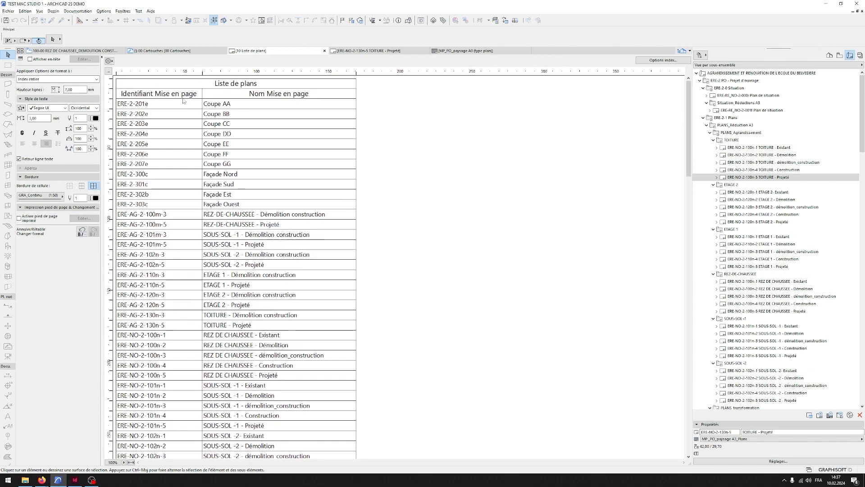
- Change the layout identifiers of Coupe AA, BB, CC and DD to ERE-2-201f, ERE-2-202f, ERE-2-203f and ERE-2-204f directly in the index
{"action": "left_click", "coordinate": [167, 106]}
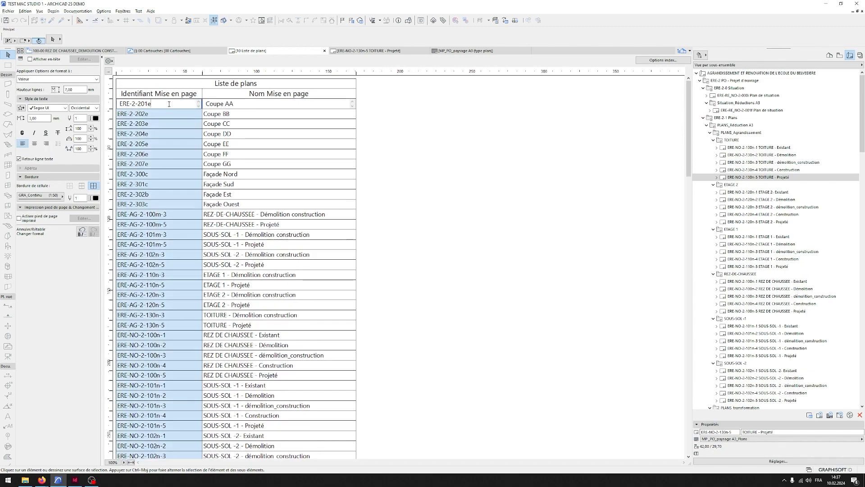
{"action": "type", "text": "f"}
{"action": "left_click", "coordinate": [167, 113]}
{"action": "key", "text": "BackSpace"}
{"action": "type", "text": "f"}
{"action": "left_click", "coordinate": [161, 124]}
{"action": "key", "text": "BackSpace"}
{"action": "type", "text": "f"}
{"action": "left_click", "coordinate": [193, 133]}
{"action": "key", "text": "BackSpace"}
{"action": "type", "text": "f"}
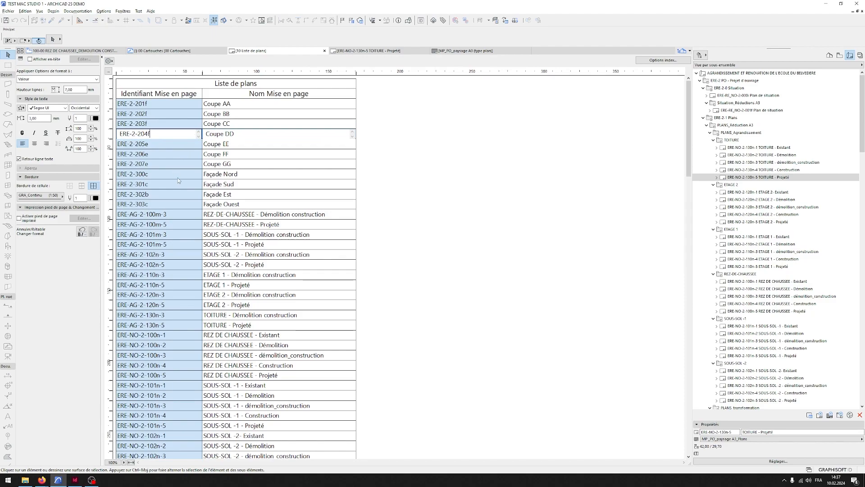
- Change the layout identifier of Façade Est to ERE-2-302c in the index
{"action": "left_click", "coordinate": [178, 177]}
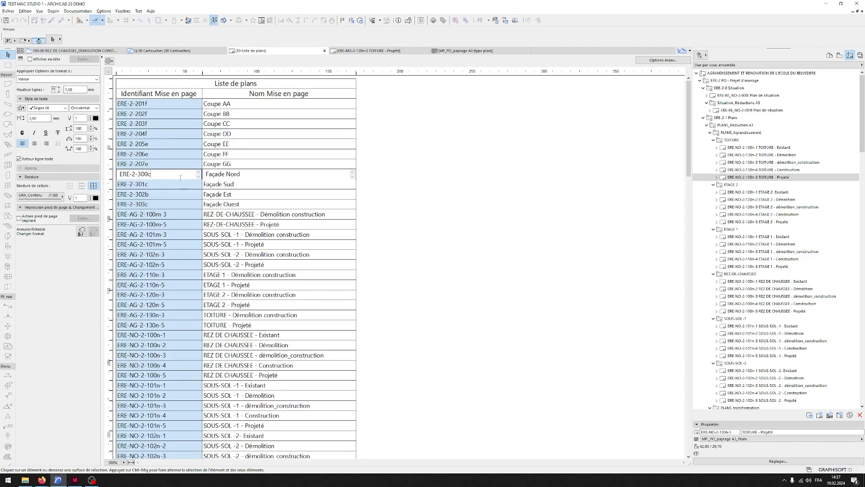
{"action": "left_click", "coordinate": [154, 195]}
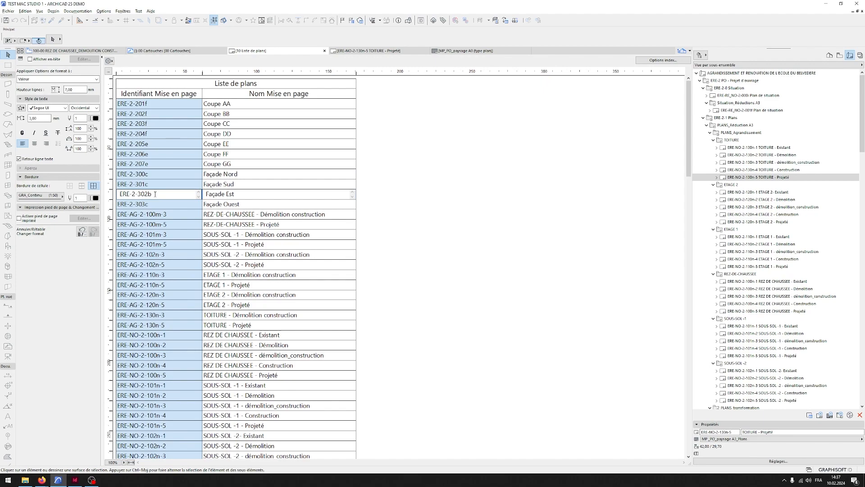
{"action": "left_click", "coordinate": [577, 195]}
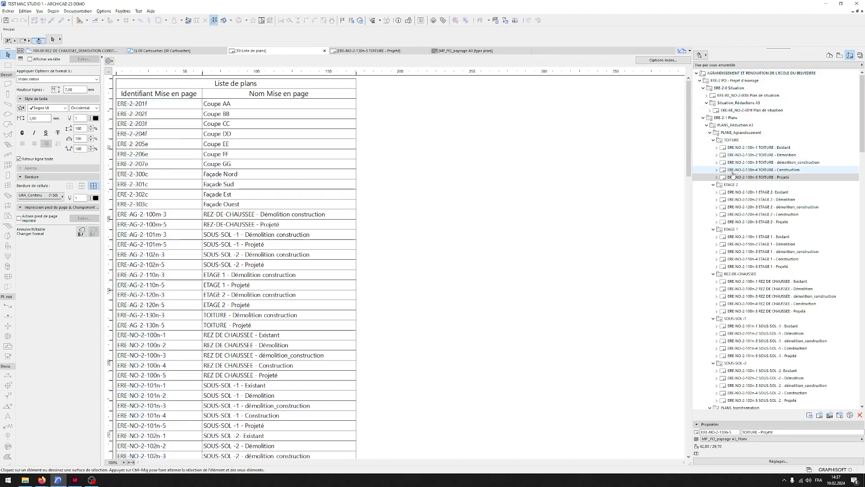
- Set the Code d'état to m for all PLANS_Réduction A3 layouts from ERE-NO-2-130n-1 TOITURE - Existant through ERE-RE-2-102n-5 SOUS-SOL -2 - Projeté
{"action": "scroll", "coordinate": [733, 176], "scroll_direction": "down", "scroll_amount": 20}
{"action": "scroll", "coordinate": [733, 176], "scroll_direction": "down", "scroll_amount": 8}
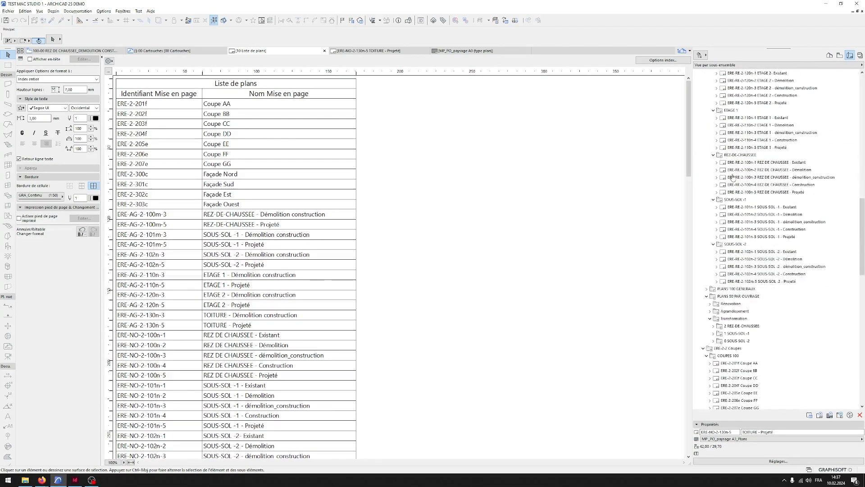
{"action": "scroll", "coordinate": [709, 330], "scroll_direction": "down", "scroll_amount": 5}
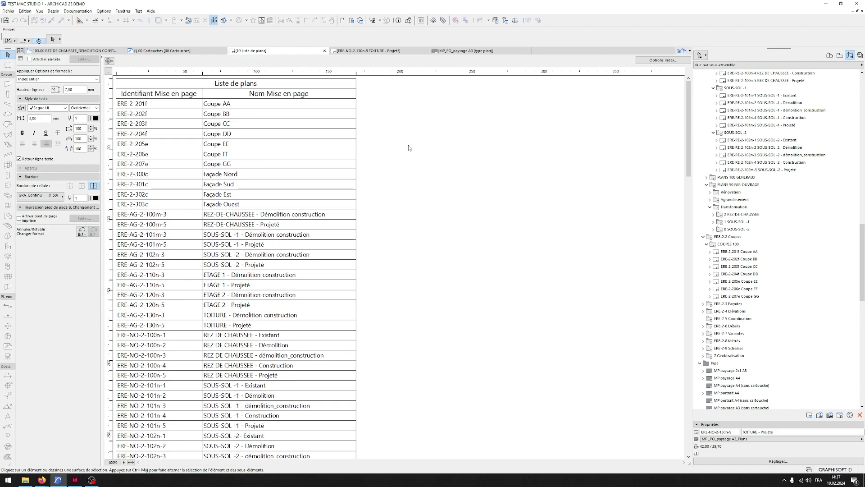
{"action": "left_click", "coordinate": [777, 170]}
{"action": "scroll", "coordinate": [772, 194], "scroll_direction": "down", "scroll_amount": 10}
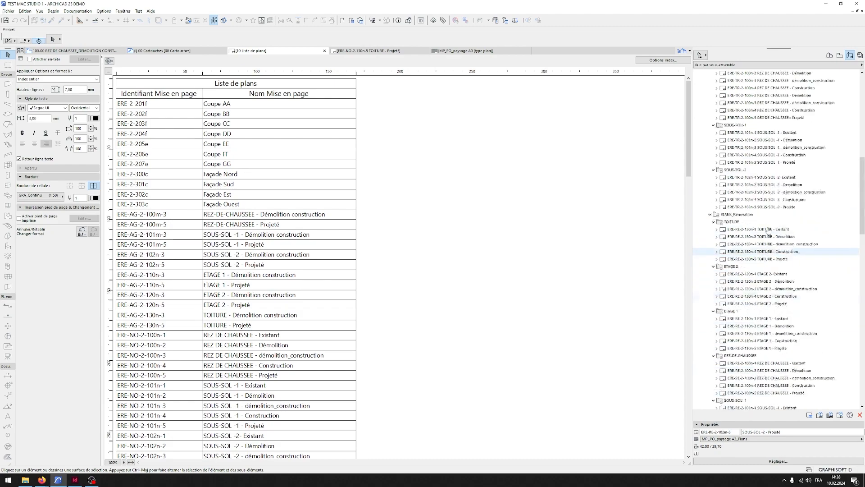
{"action": "scroll", "coordinate": [767, 215], "scroll_direction": "up", "scroll_amount": 5}
{"action": "left_click", "coordinate": [760, 148], "text": "shift"}
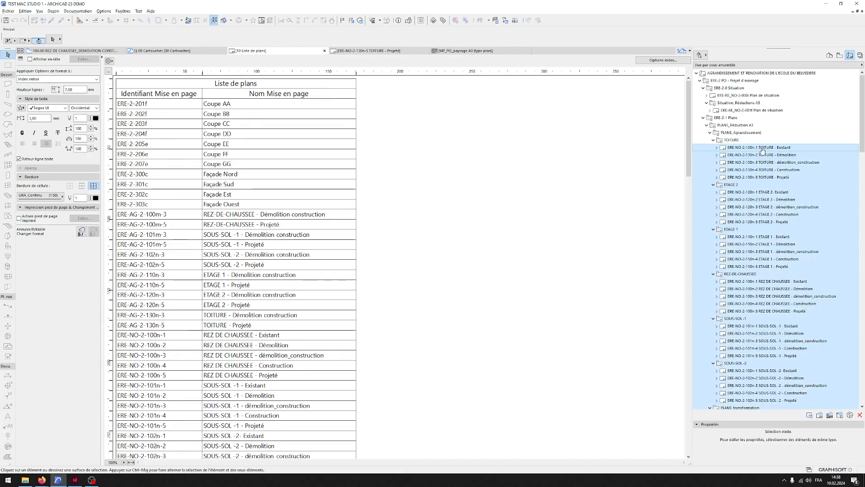
{"action": "right_click", "coordinate": [763, 150]}
{"action": "left_click", "coordinate": [792, 180]}
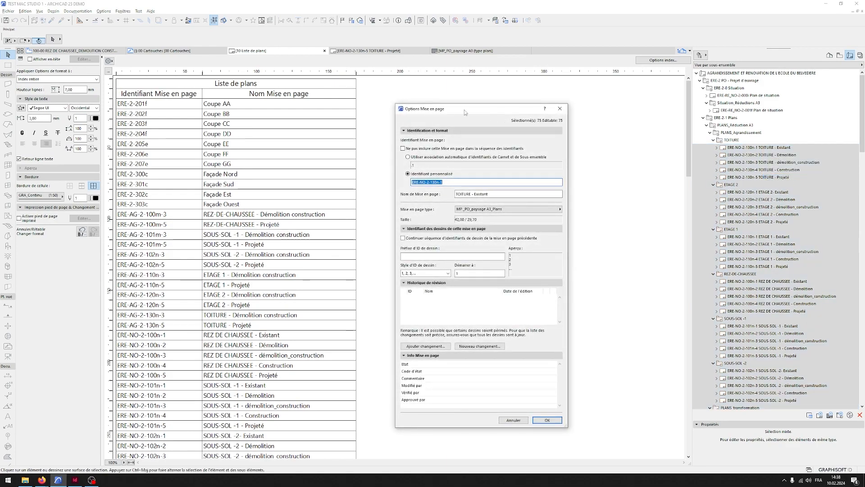
{"action": "left_click_drag", "start_coordinate": [444, 108], "coordinate": [450, 98]}
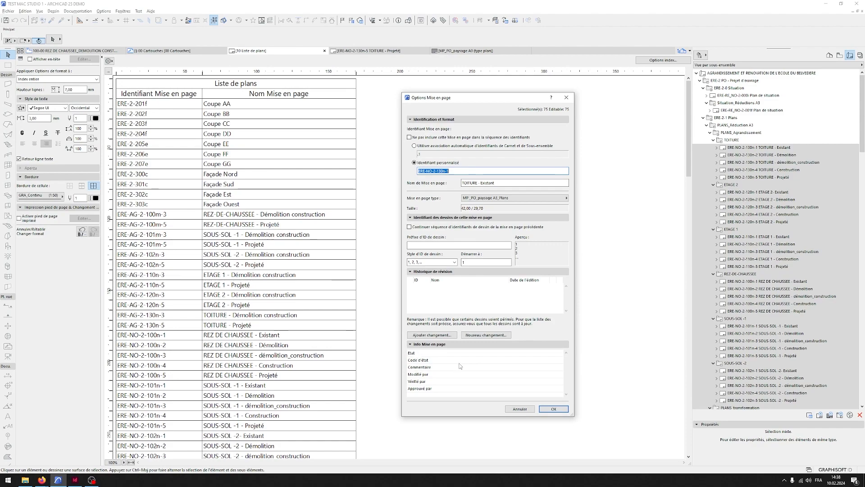
{"action": "left_click", "coordinate": [480, 360]}
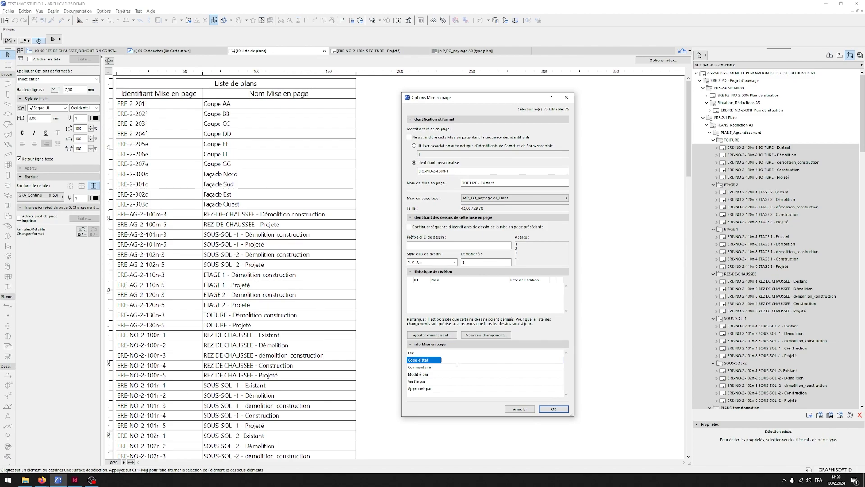
{"action": "type", "text": "m"}
{"action": "left_click", "coordinate": [556, 410]}
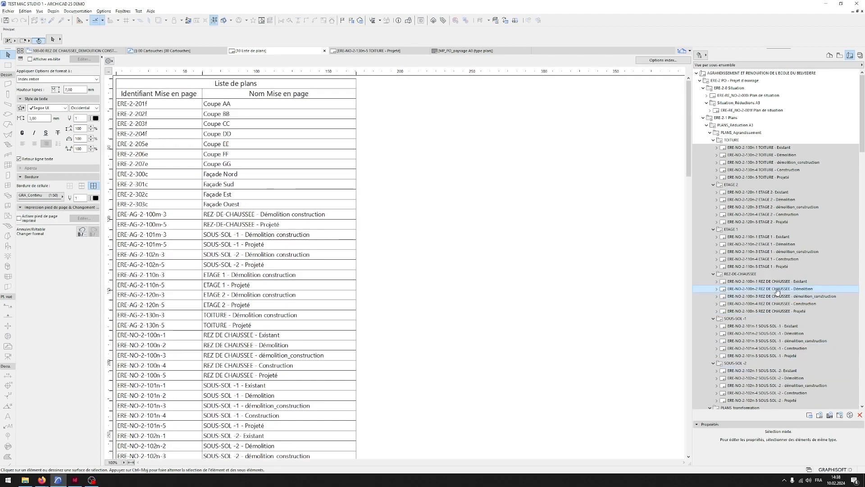
- Add the layout field Code d'état to the 10 Liste de plans index and review the new column
{"action": "left_click", "coordinate": [769, 147]}
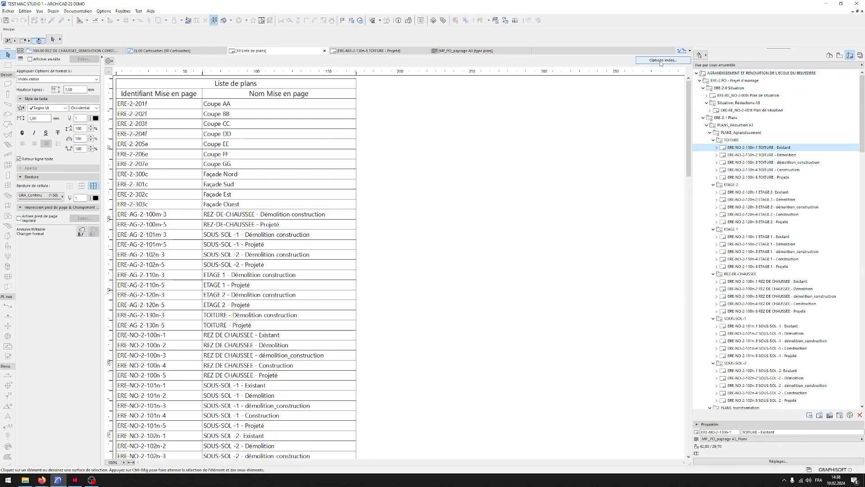
{"action": "left_click", "coordinate": [377, 125]}
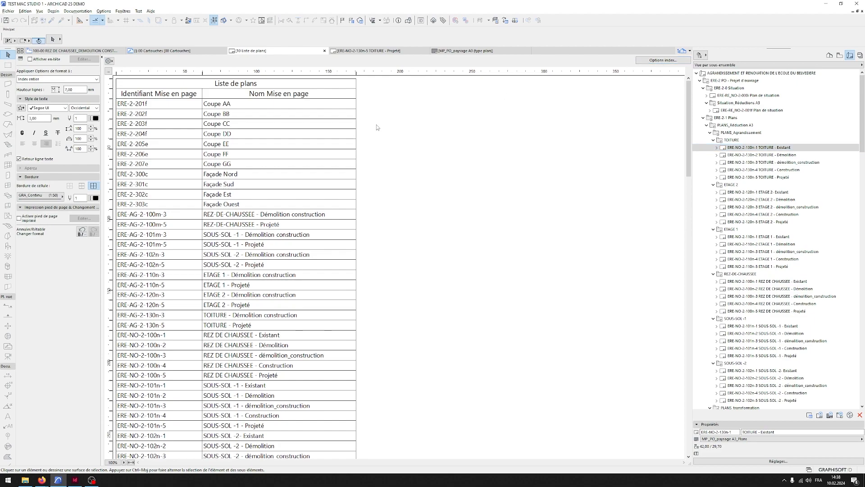
{"action": "left_click", "coordinate": [662, 60]}
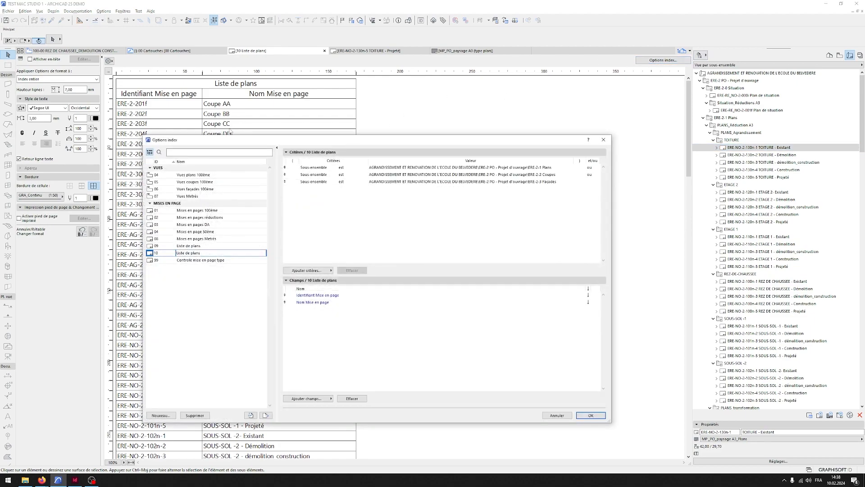
{"action": "left_click", "coordinate": [308, 399]}
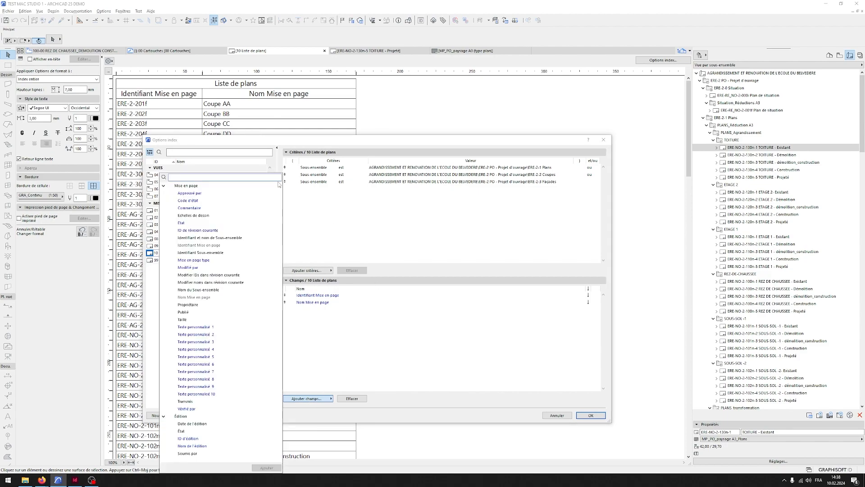
{"action": "double_click", "coordinate": [205, 204]}
{"action": "left_click", "coordinate": [310, 221]}
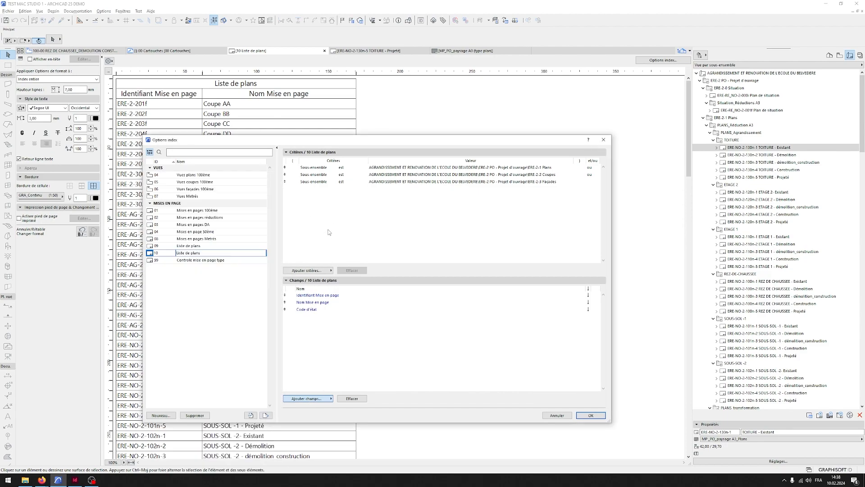
{"action": "left_click", "coordinate": [591, 415]}
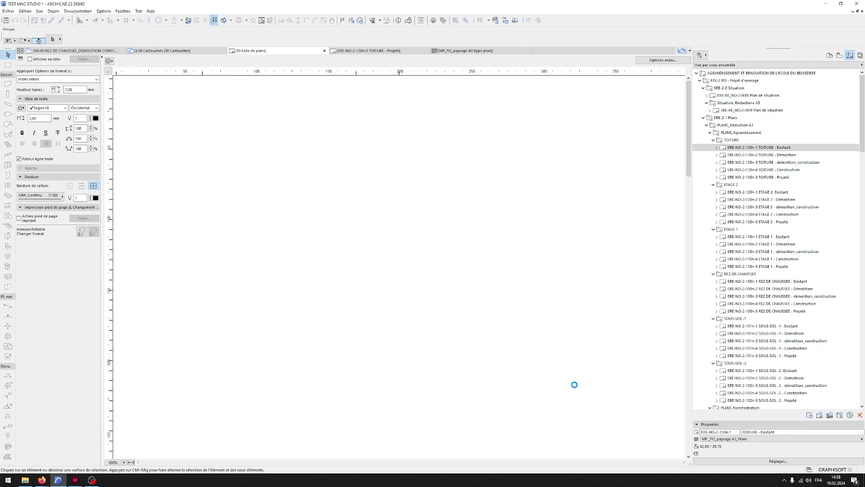
{"action": "left_click_drag", "start_coordinate": [687, 136], "coordinate": [666, 324]}
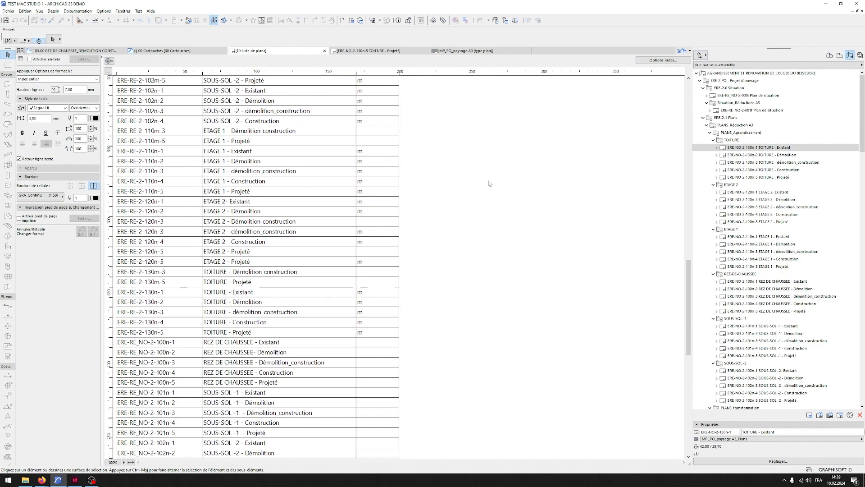
- In the 00 Cartouches worksheet, append a hyphen and the layout's Code d'état autotext to #IDMp in the A3 title block's N° de plan
{"action": "left_click", "coordinate": [451, 51]}
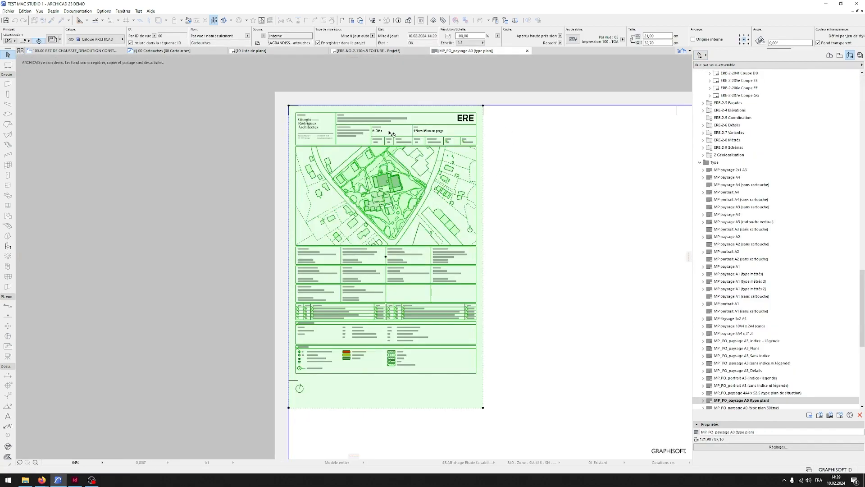
{"action": "key", "text": "Escape"}
{"action": "scroll", "coordinate": [392, 133], "scroll_direction": "up", "scroll_amount": 6}
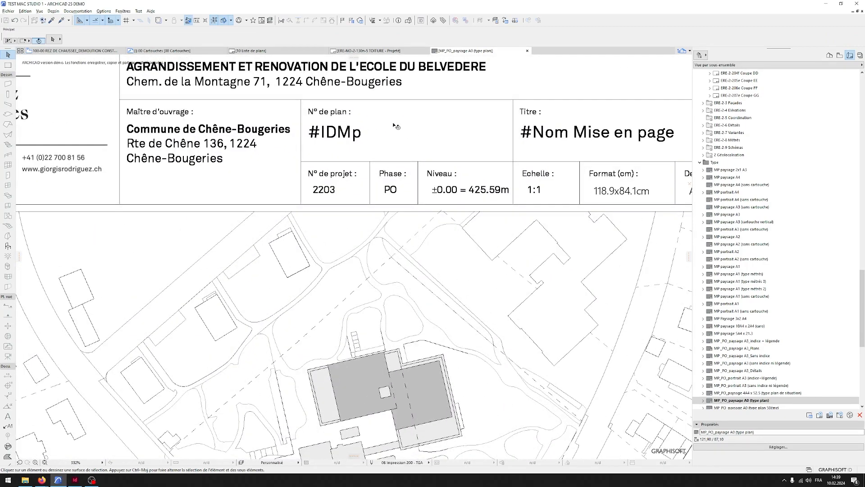
{"action": "scroll", "coordinate": [405, 139], "scroll_direction": "down", "scroll_amount": 4}
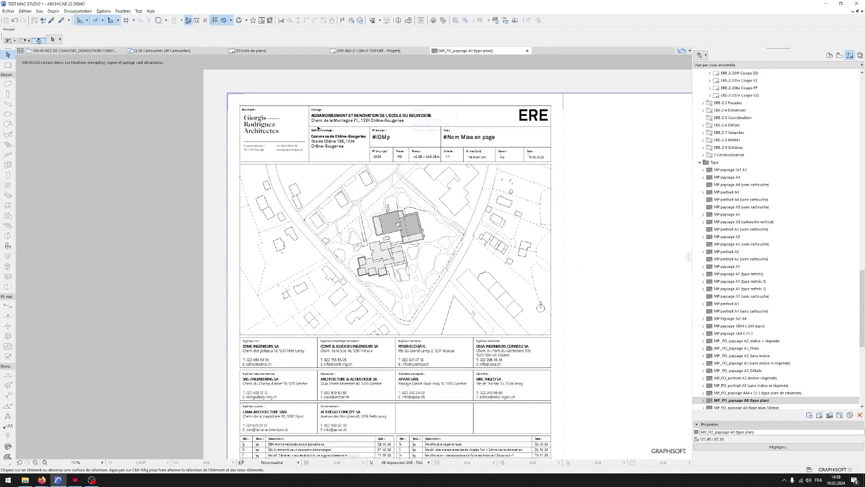
{"action": "left_click", "coordinate": [158, 51]}
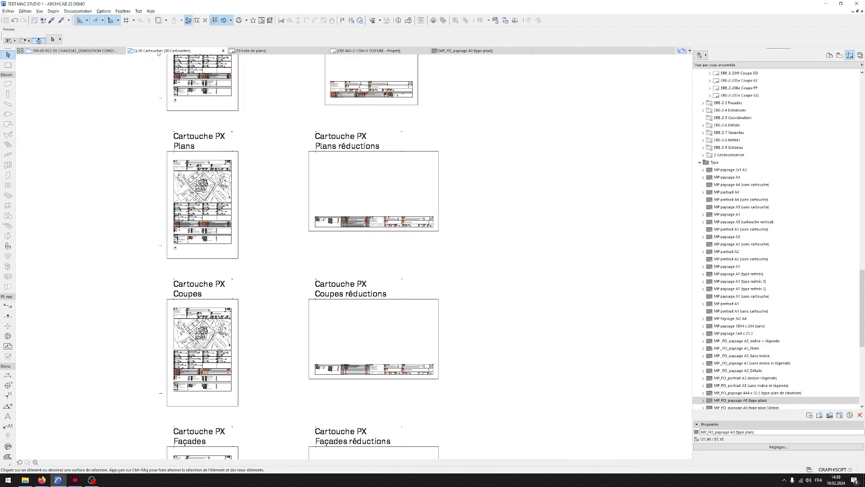
{"action": "scroll", "coordinate": [404, 216], "scroll_direction": "up", "scroll_amount": 8}
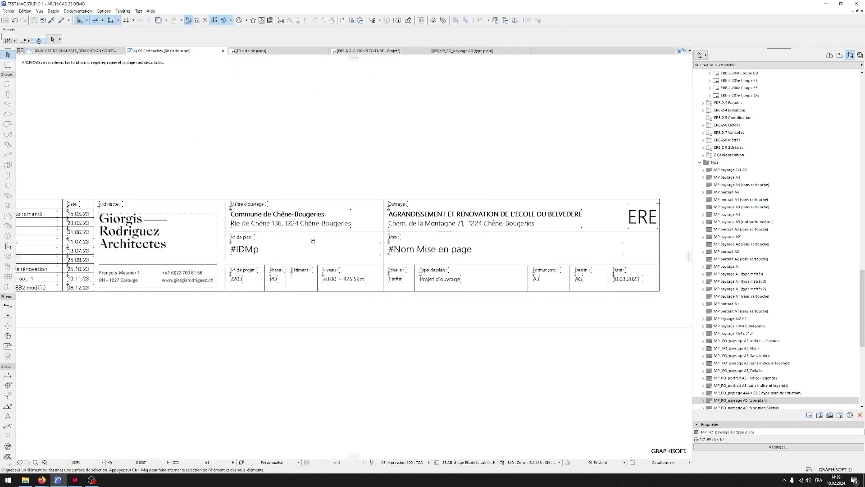
{"action": "double_click", "coordinate": [266, 248]}
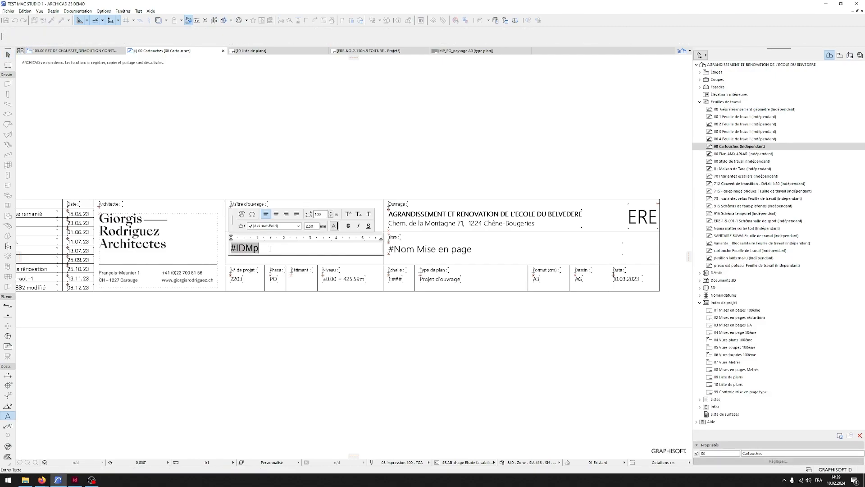
{"action": "right_click", "coordinate": [269, 249]}
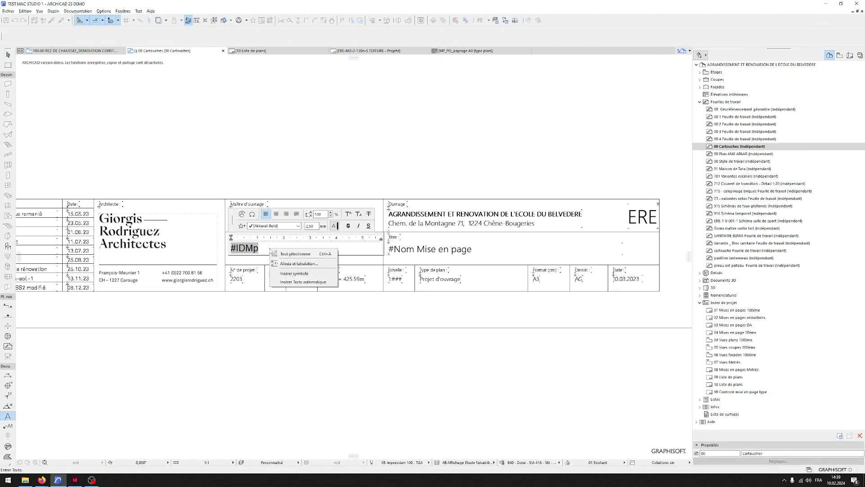
{"action": "left_click", "coordinate": [315, 282]}
{"action": "type", "text": "code"}
{"action": "double_click", "coordinate": [200, 238]}
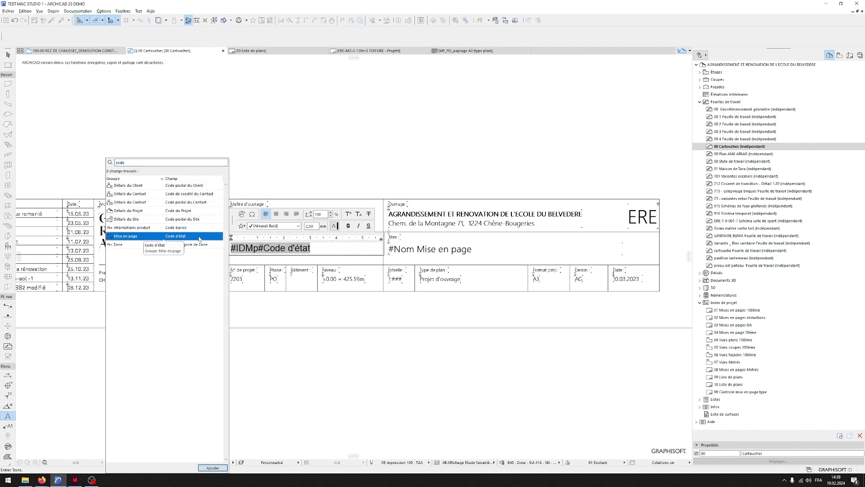
{"action": "double_click", "coordinate": [255, 249]}
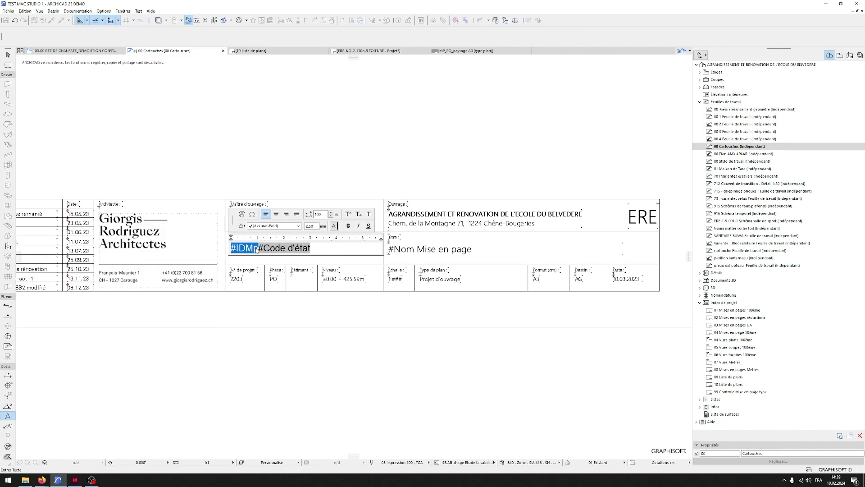
{"action": "left_click", "coordinate": [260, 249]}
{"action": "key", "text": "Escape"}
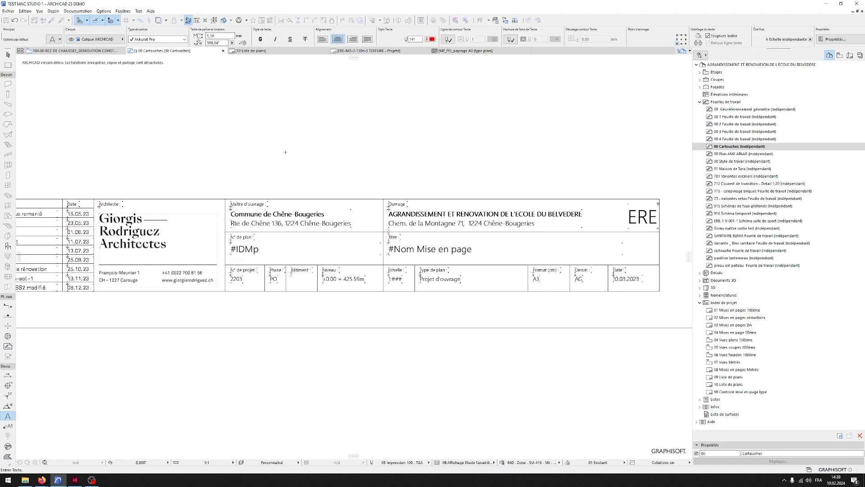
{"action": "scroll", "coordinate": [309, 210], "scroll_direction": "down", "scroll_amount": 2}
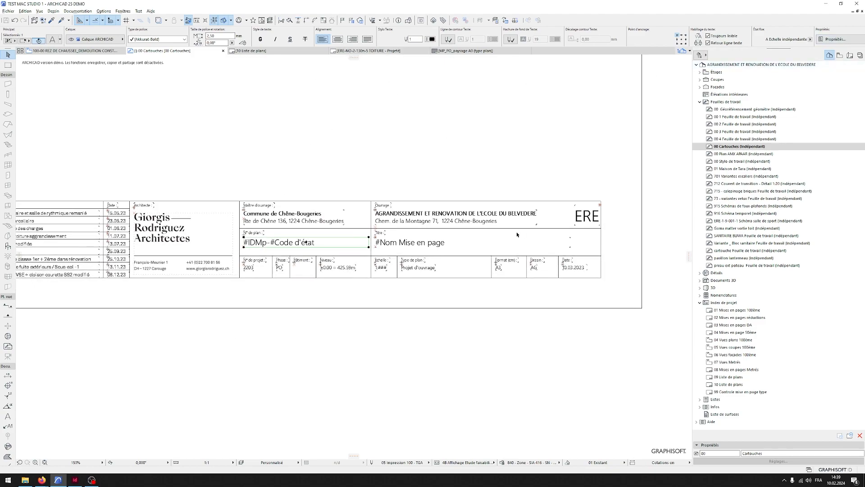
- Check the N° de plan in the title block of the TOITURE - Projeté layout
{"action": "scroll", "coordinate": [517, 234], "scroll_direction": "down", "scroll_amount": 2}
{"action": "left_click", "coordinate": [396, 51]}
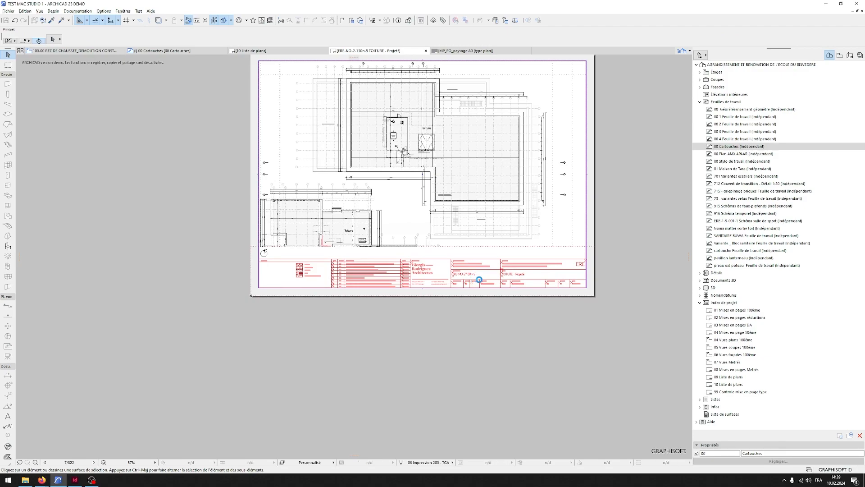
{"action": "scroll", "coordinate": [479, 280], "scroll_direction": "up", "scroll_amount": 10}
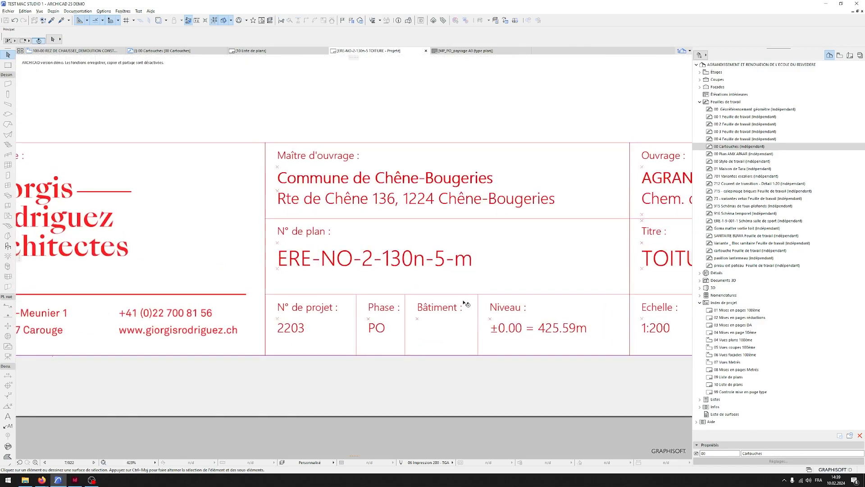
{"action": "scroll", "coordinate": [464, 304], "scroll_direction": "down", "scroll_amount": 9}
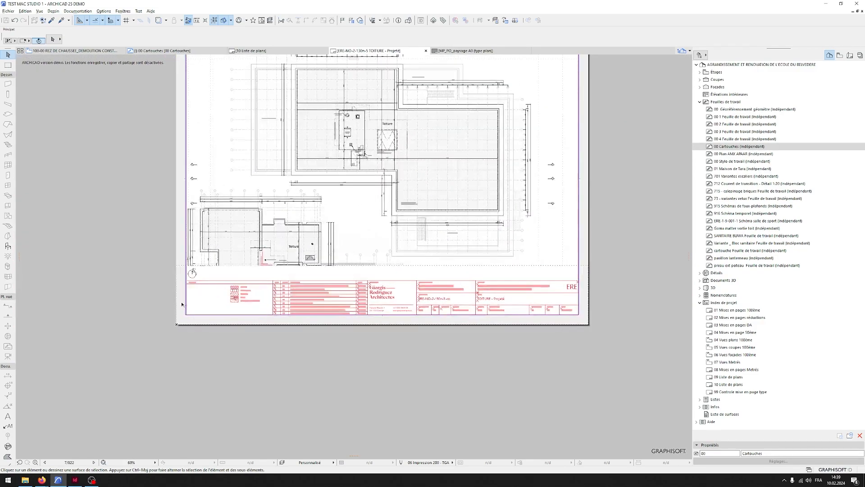
{"action": "middle_click_drag", "start_coordinate": [283, 105], "coordinate": [236, 131]}
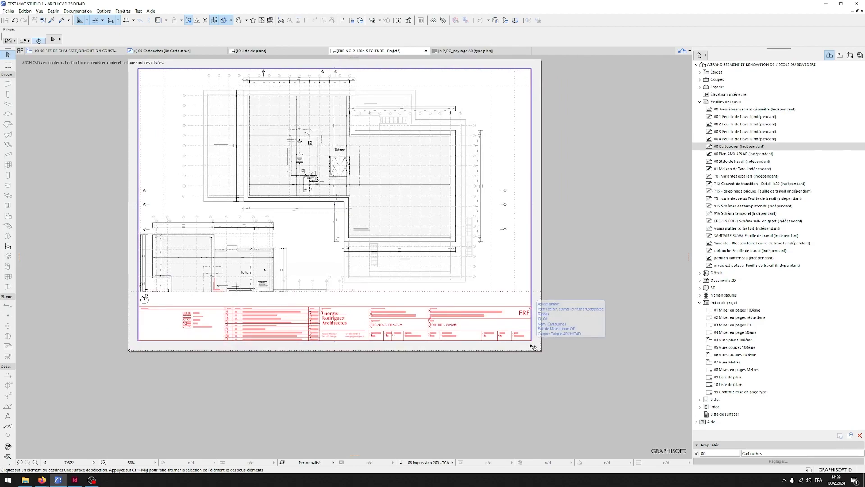
- Open the item renaming settings for everything in the pdf and dwg publisher folders and switch to a custom name
{"action": "left_click", "coordinate": [859, 56]}
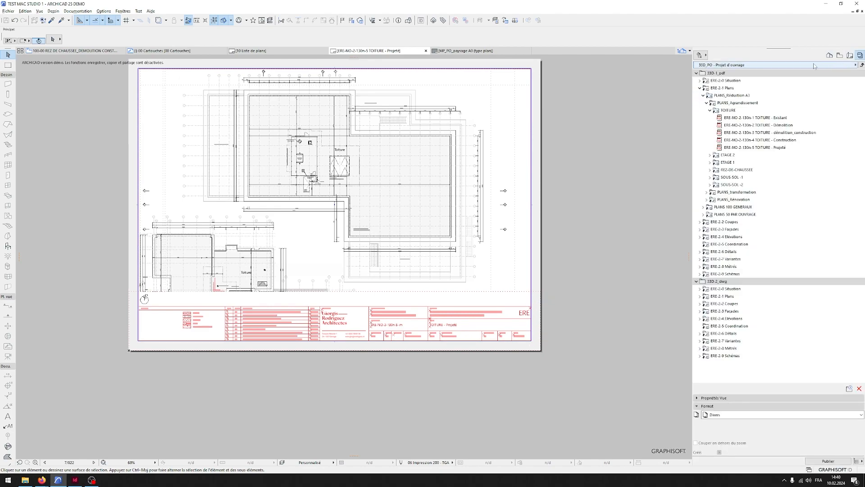
{"action": "left_click", "coordinate": [696, 73]}
{"action": "left_click", "coordinate": [697, 80]}
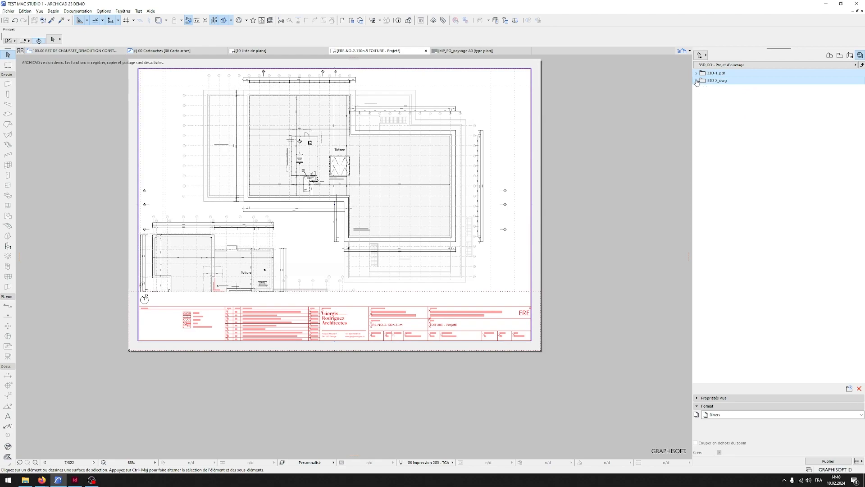
{"action": "right_click", "coordinate": [718, 84]}
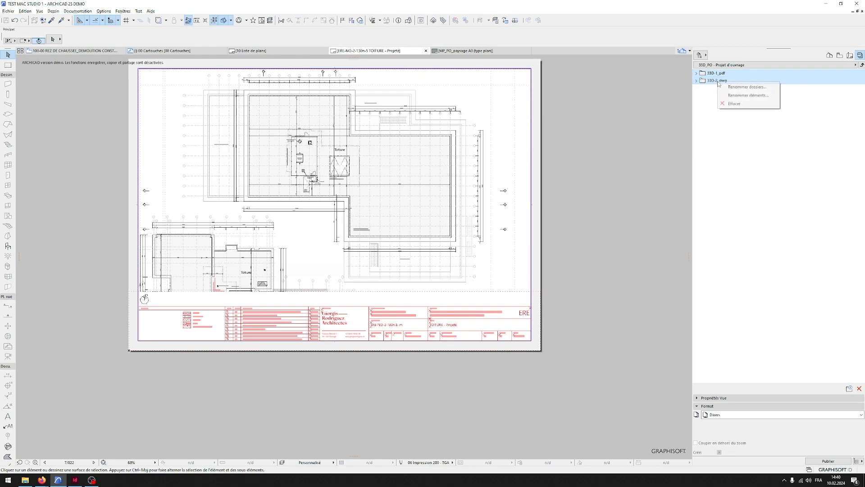
{"action": "left_click", "coordinate": [738, 95]}
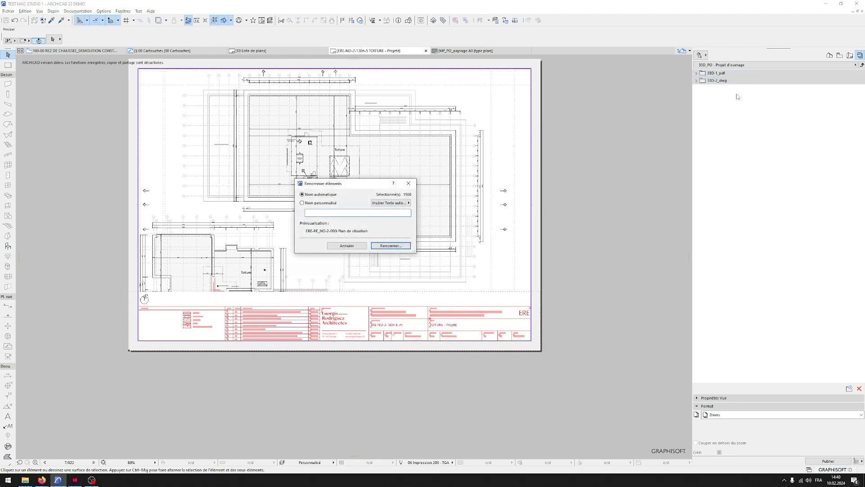
{"action": "left_click_drag", "start_coordinate": [359, 185], "coordinate": [383, 189]}
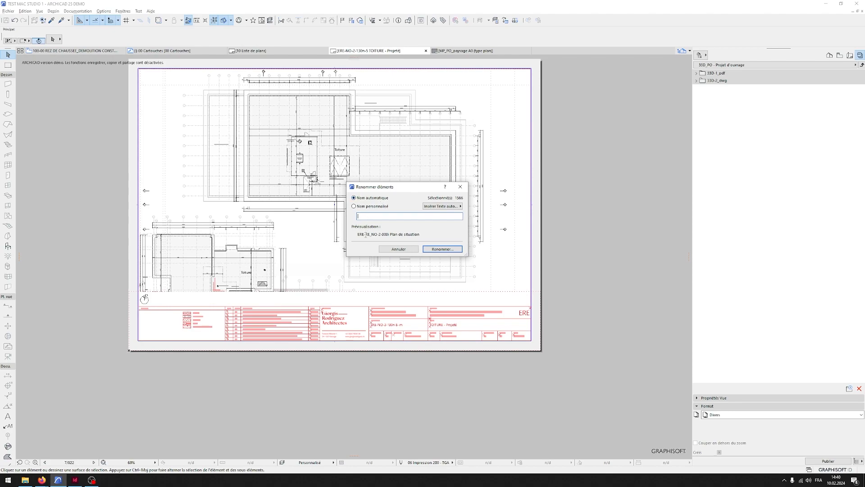
{"action": "left_click_drag", "start_coordinate": [358, 235], "coordinate": [423, 235]}
{"action": "left_click_drag", "start_coordinate": [364, 189], "coordinate": [349, 184]}
{"action": "left_click_drag", "start_coordinate": [371, 231], "coordinate": [374, 231]}
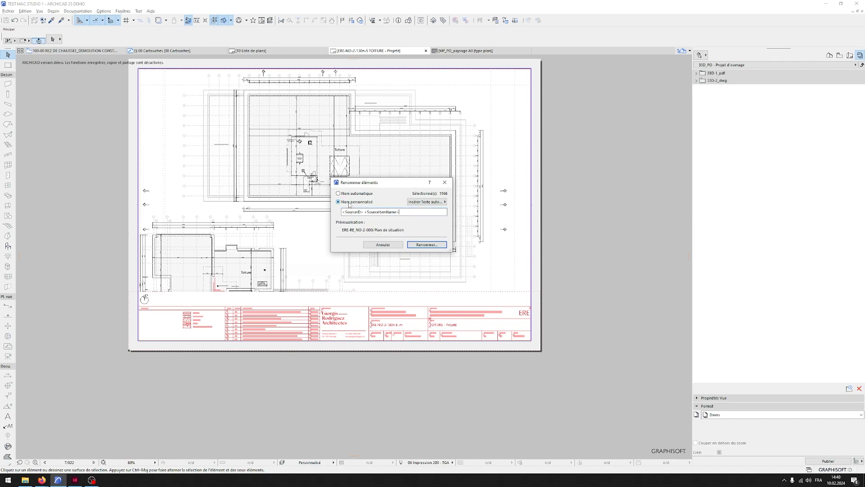
- Insert a hyphen and the Code d'état autotext between the source ID and source item name, and apply the renaming
{"action": "left_click_drag", "start_coordinate": [361, 211], "coordinate": [401, 213]}
{"action": "left_click", "coordinate": [361, 212]}
{"action": "type", "text": "n"}
{"action": "key", "text": "BackSpace"}
{"action": "type", "text": "-"}
{"action": "left_click", "coordinate": [411, 202]}
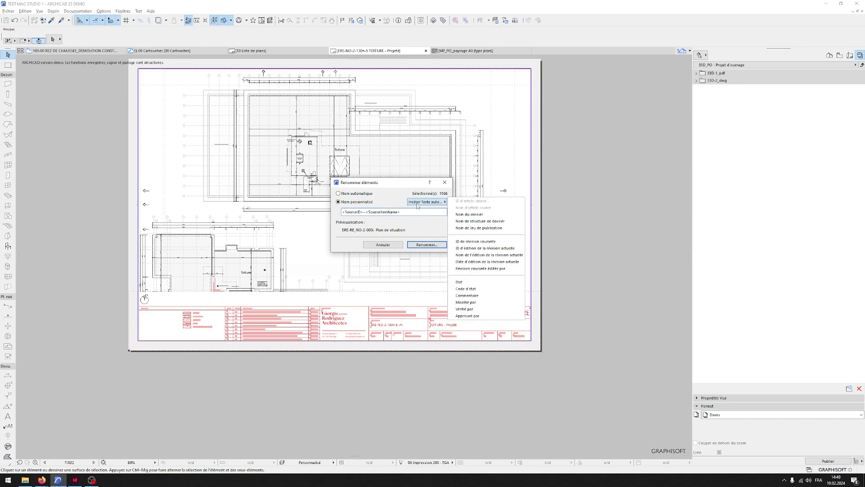
{"action": "left_click", "coordinate": [482, 288]}
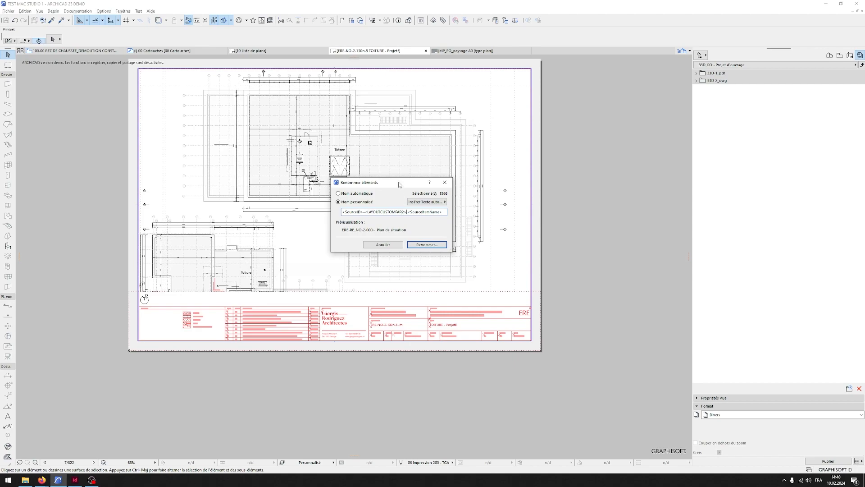
{"action": "left_click_drag", "start_coordinate": [399, 184], "coordinate": [394, 195]}
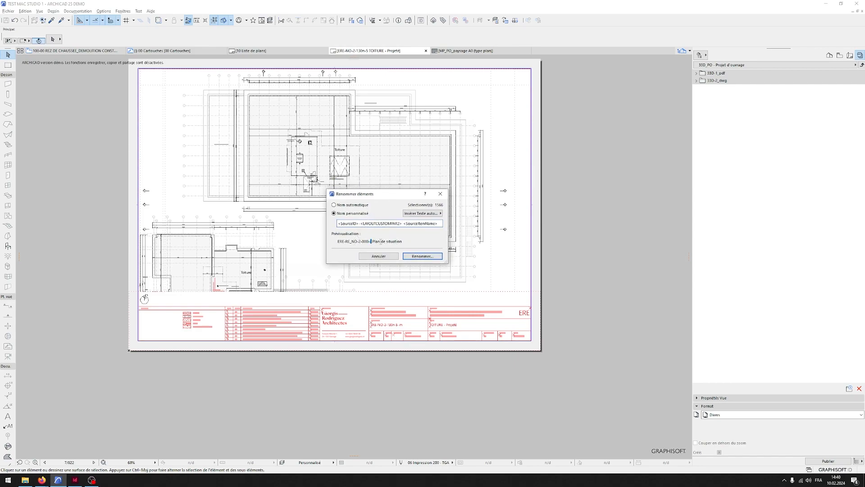
{"action": "left_click_drag", "start_coordinate": [404, 243], "coordinate": [375, 243]}
{"action": "left_click", "coordinate": [372, 241]}
{"action": "left_click_drag", "start_coordinate": [394, 198], "coordinate": [382, 211]}
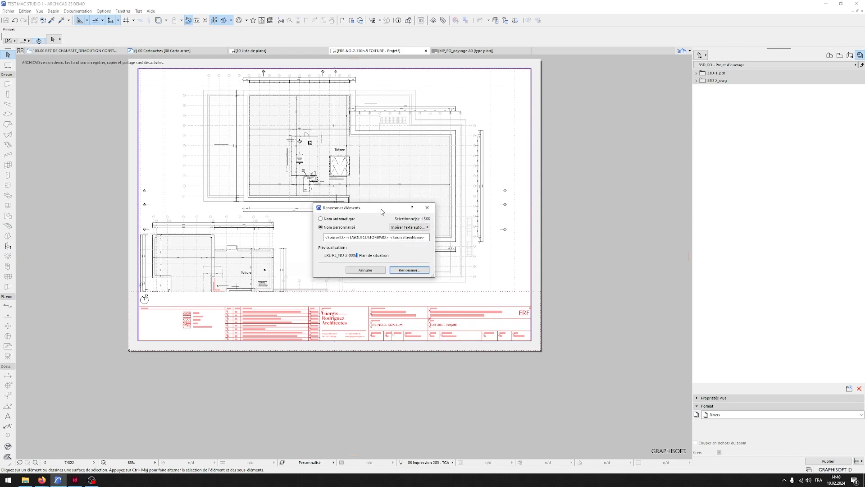
{"action": "left_click", "coordinate": [415, 271]}
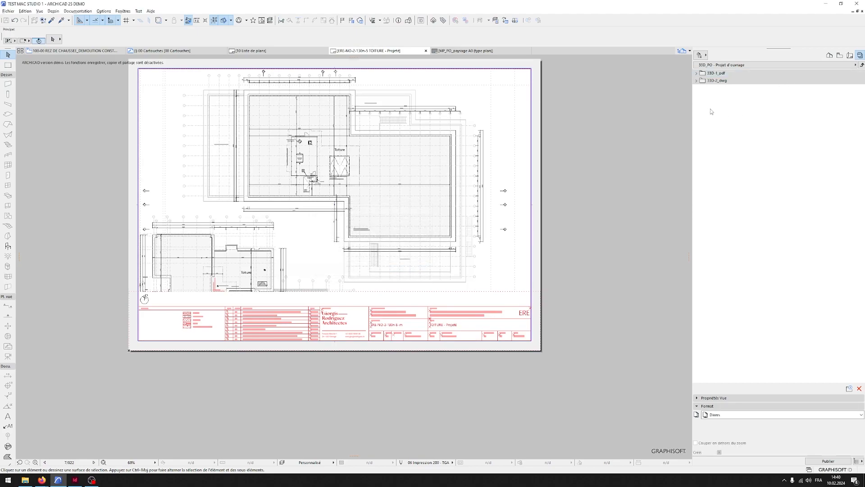
- Check the TOITURE item names in the pdf publisher folder against the N° de plan and revision table in the layout's title block
{"action": "left_click", "coordinate": [697, 73]}
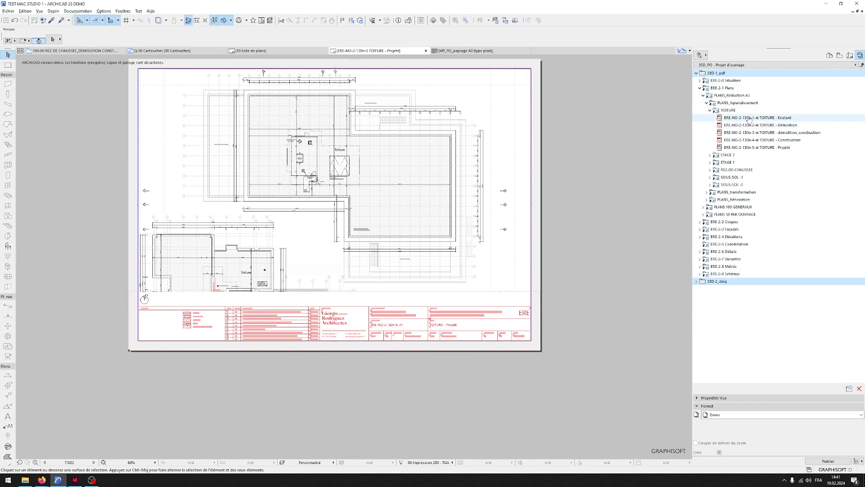
{"action": "left_click", "coordinate": [764, 147]}
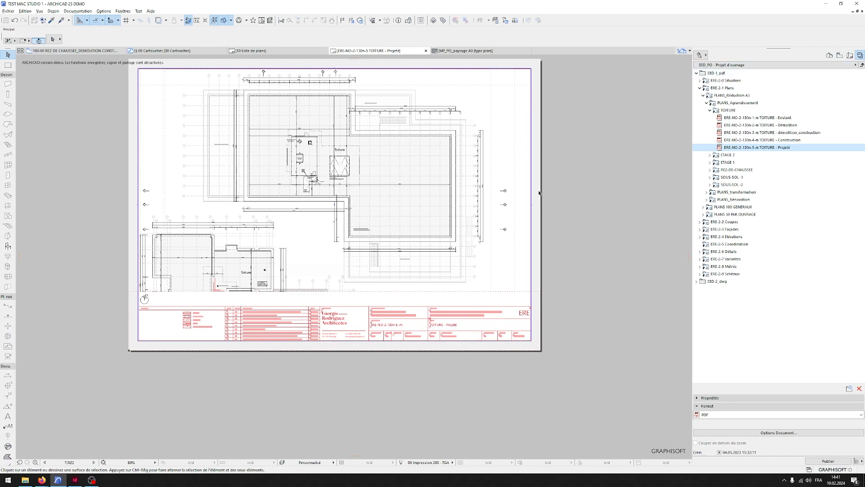
{"action": "scroll", "coordinate": [261, 280], "scroll_direction": "up", "scroll_amount": 2}
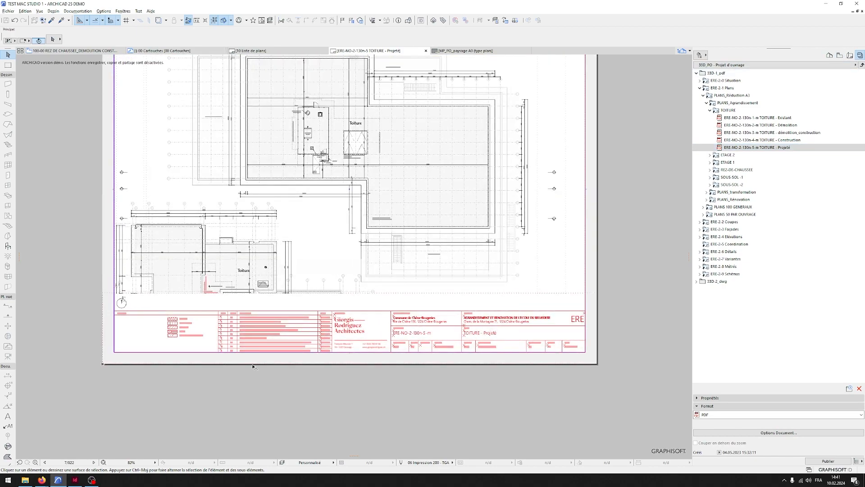
{"action": "scroll", "coordinate": [252, 365], "scroll_direction": "up", "scroll_amount": 3}
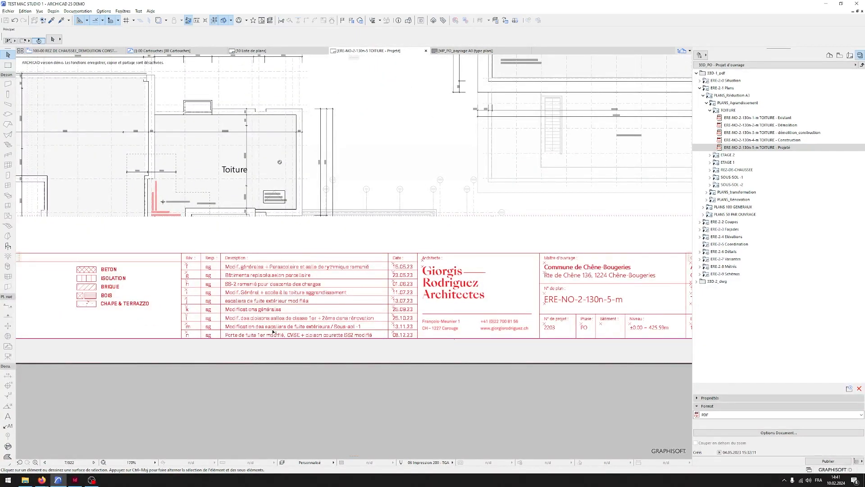
- Review the Code d'état in the shared settings of layouts ERE-NO-2-120n-1 ETAGE 2 - Existant through ERE-TR-2-101n-5 SOUS-SOL -1 - Projeté
{"action": "left_click", "coordinate": [850, 55]}
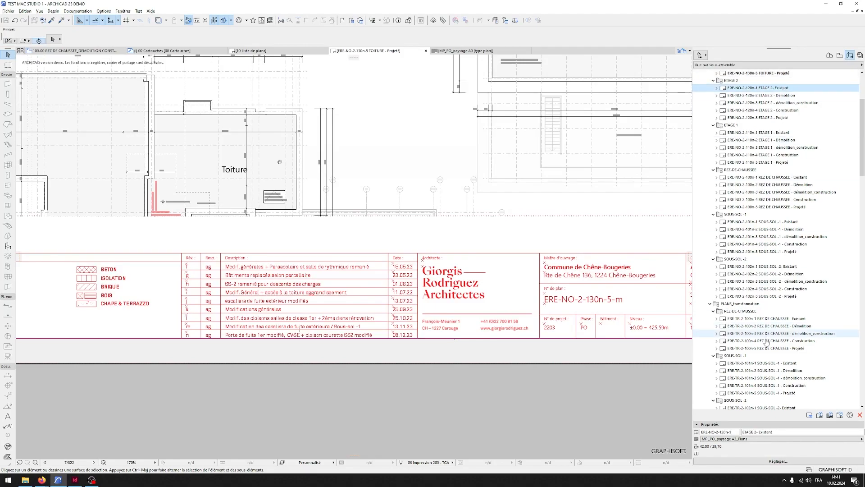
{"action": "left_click", "coordinate": [750, 402], "text": "shift"}
{"action": "right_click", "coordinate": [752, 392]}
{"action": "left_click", "coordinate": [774, 421]}
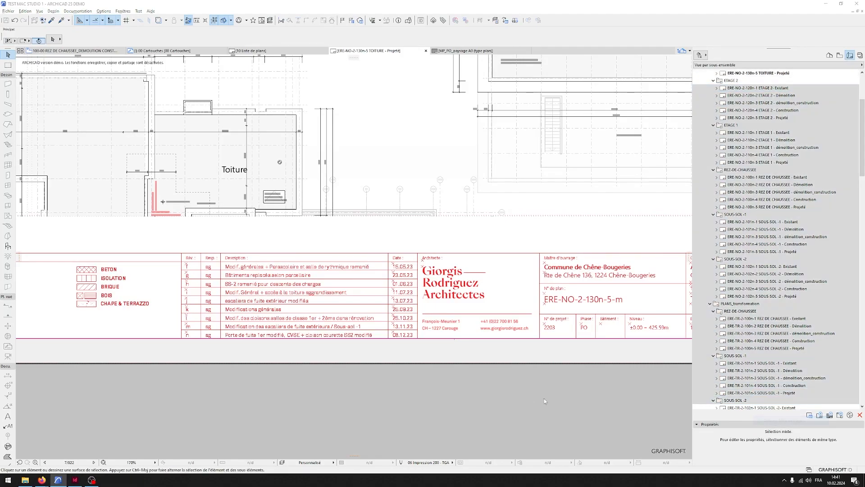
{"action": "left_click", "coordinate": [411, 357]}
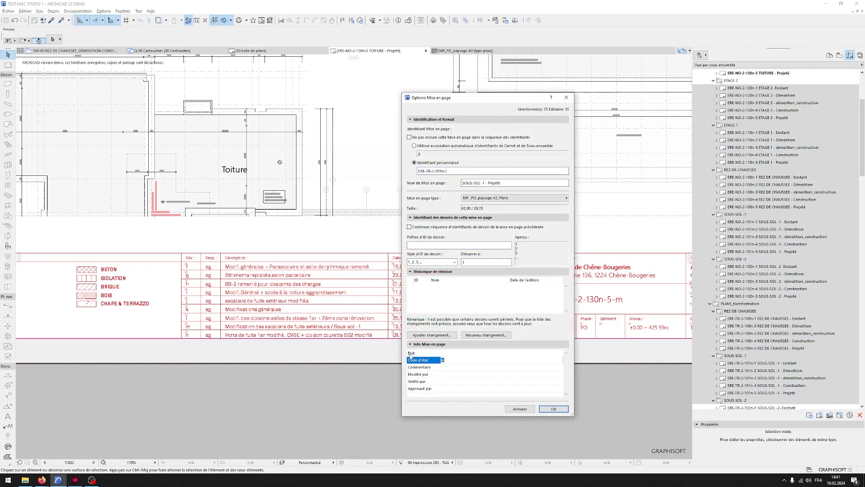
{"action": "left_click", "coordinate": [542, 408]}
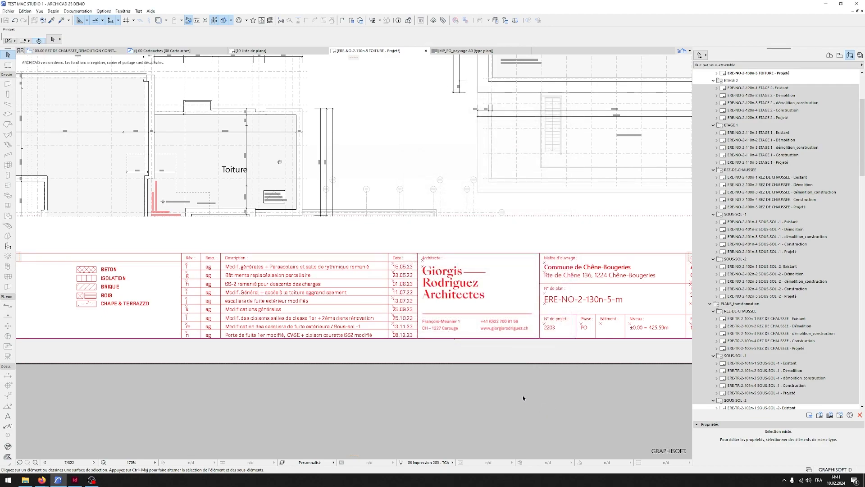
{"action": "left_click", "coordinate": [522, 396]}
{"action": "scroll", "coordinate": [523, 395], "scroll_direction": "down", "scroll_amount": 5}
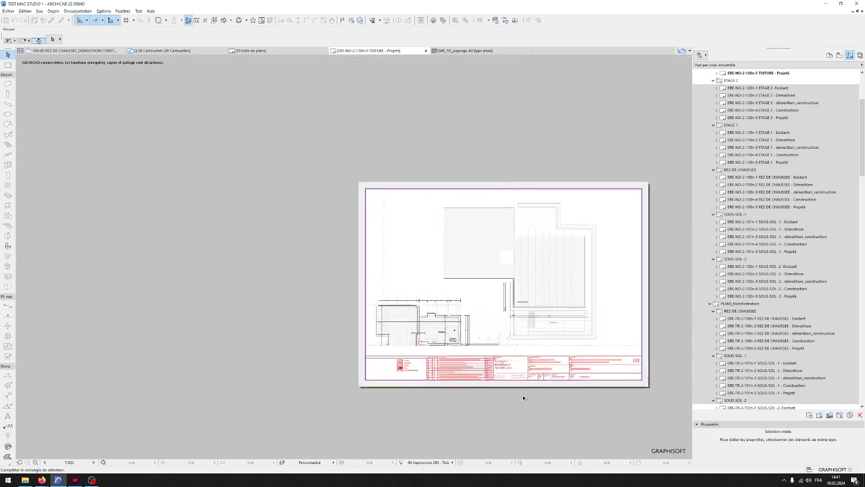
{"action": "middle_click_drag", "start_coordinate": [543, 349], "coordinate": [409, 318]}
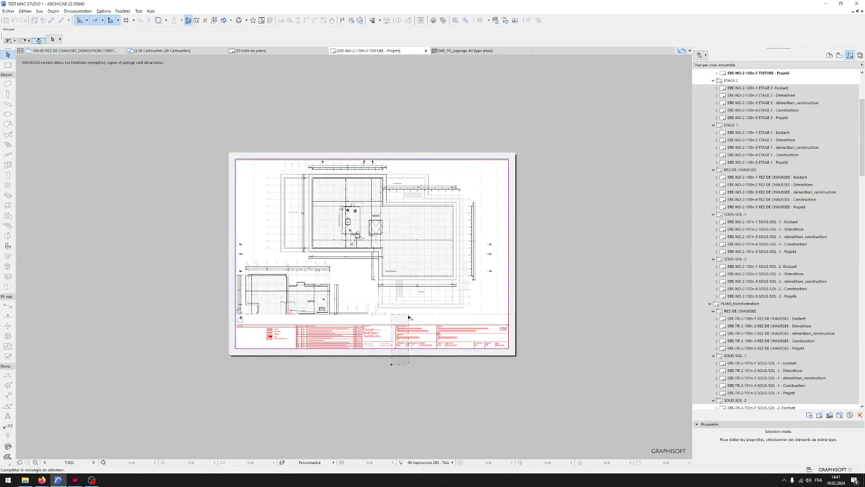
{"action": "left_click", "coordinate": [425, 319]}
{"action": "left_click", "coordinate": [528, 362]}
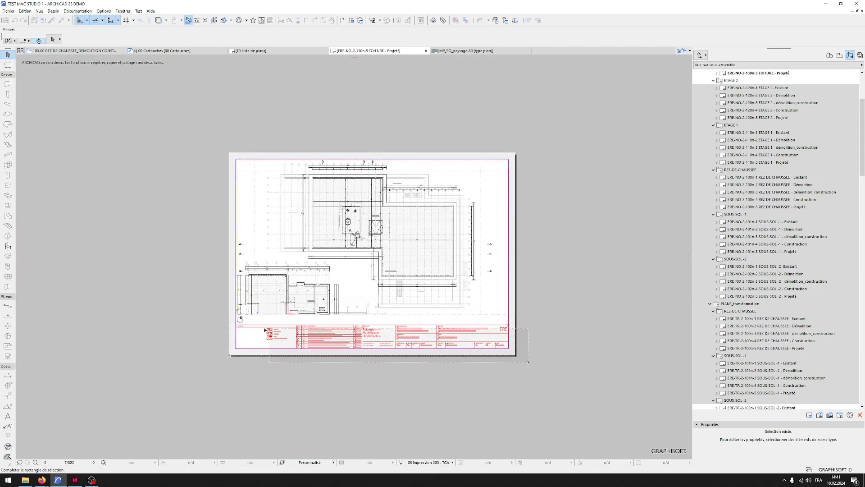
{"action": "left_click", "coordinate": [31, 344]}
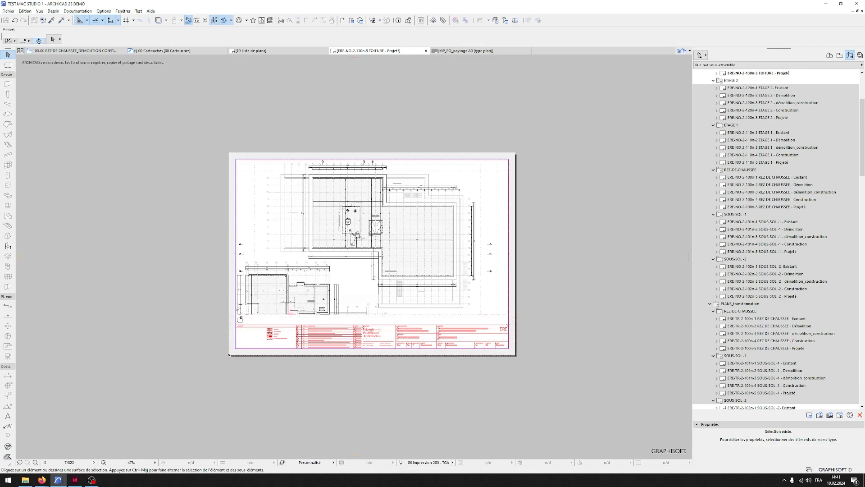